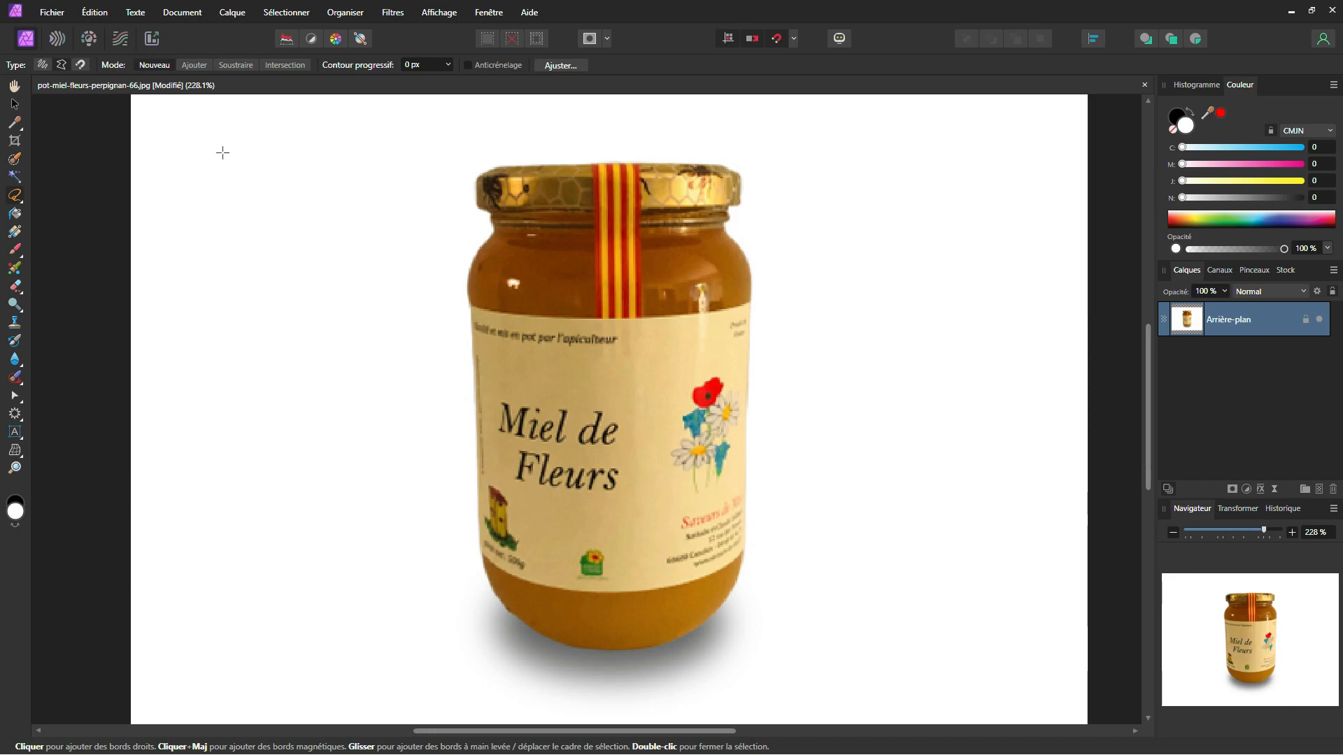
Set the lasso selection to Ajouter mode and outline the "par l'apiculteur" text line at the top of the jar label
{"action": "left_click", "coordinate": [195, 65]}
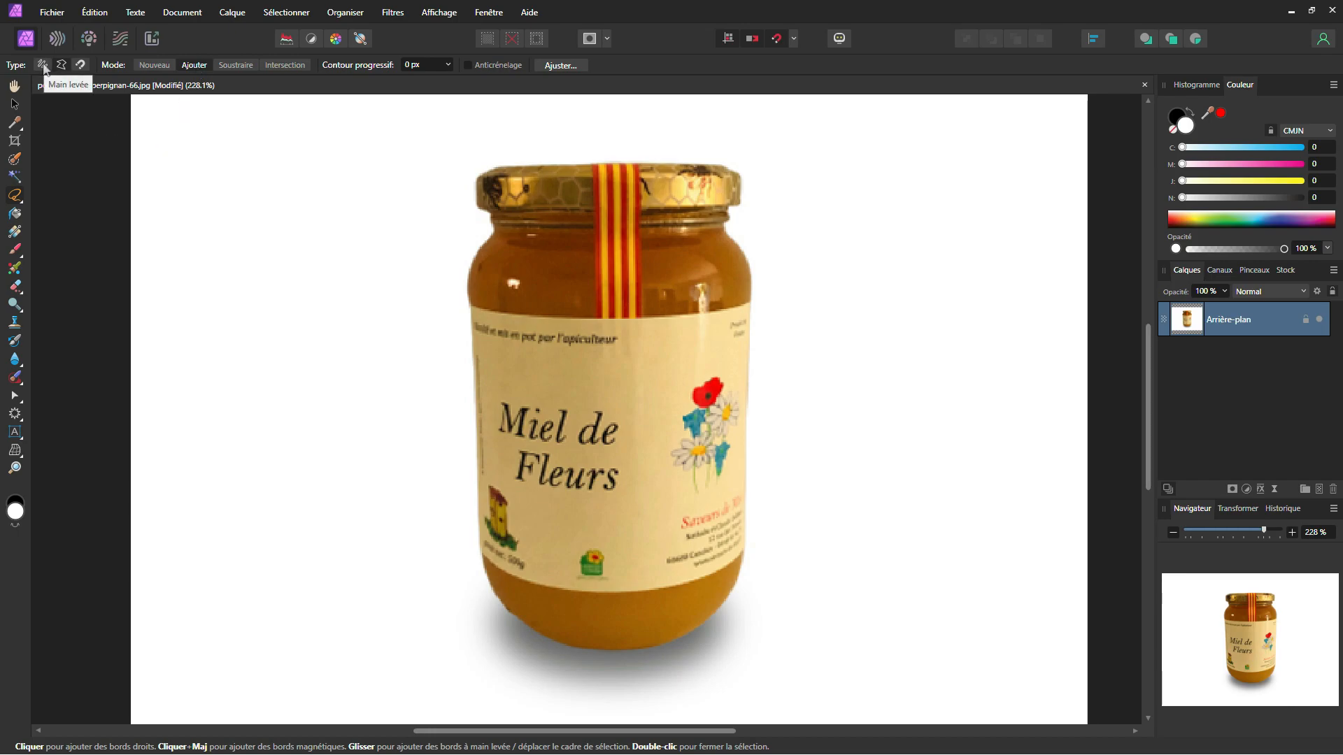
{"action": "scroll", "coordinate": [533, 339], "scroll_direction": "up", "scroll_amount": 5}
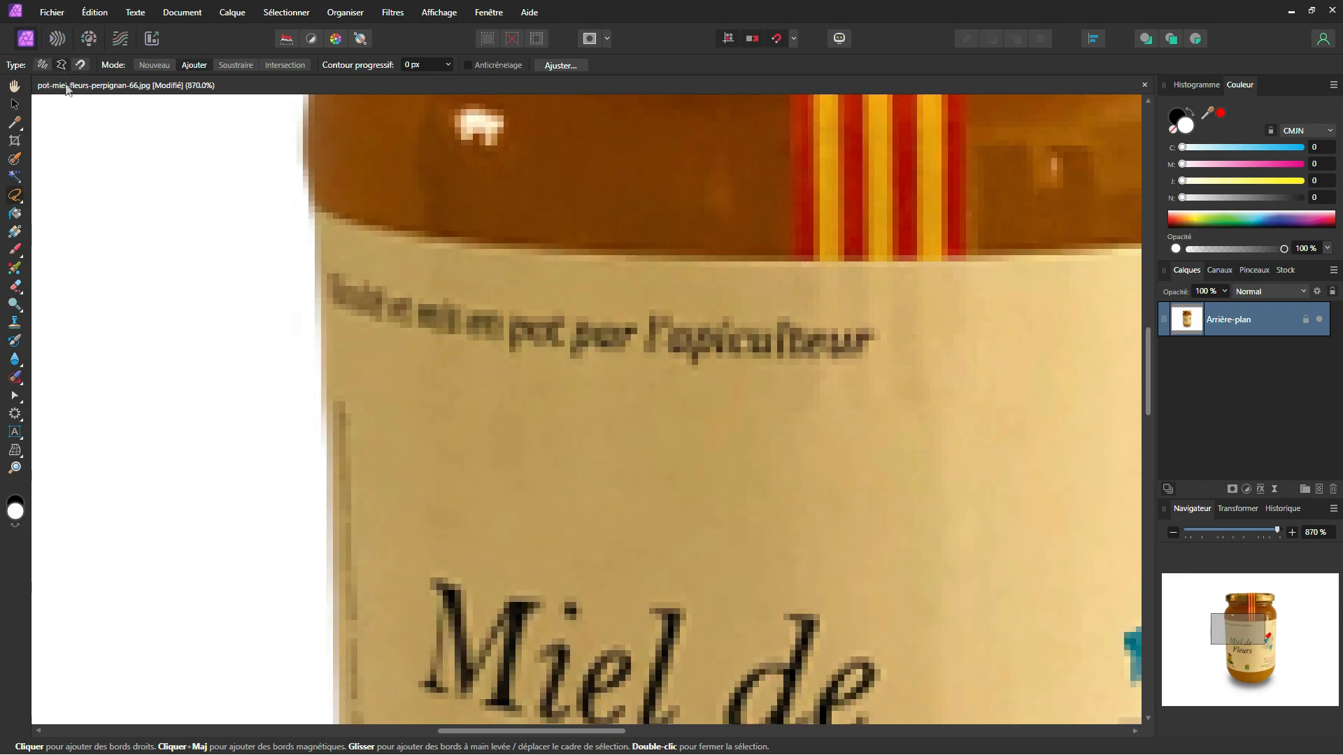
{"action": "left_click", "coordinate": [327, 254]}
{"action": "left_click", "coordinate": [905, 304]}
{"action": "left_click", "coordinate": [886, 394]}
{"action": "left_click", "coordinate": [449, 371]}
{"action": "left_click", "coordinate": [326, 323]}
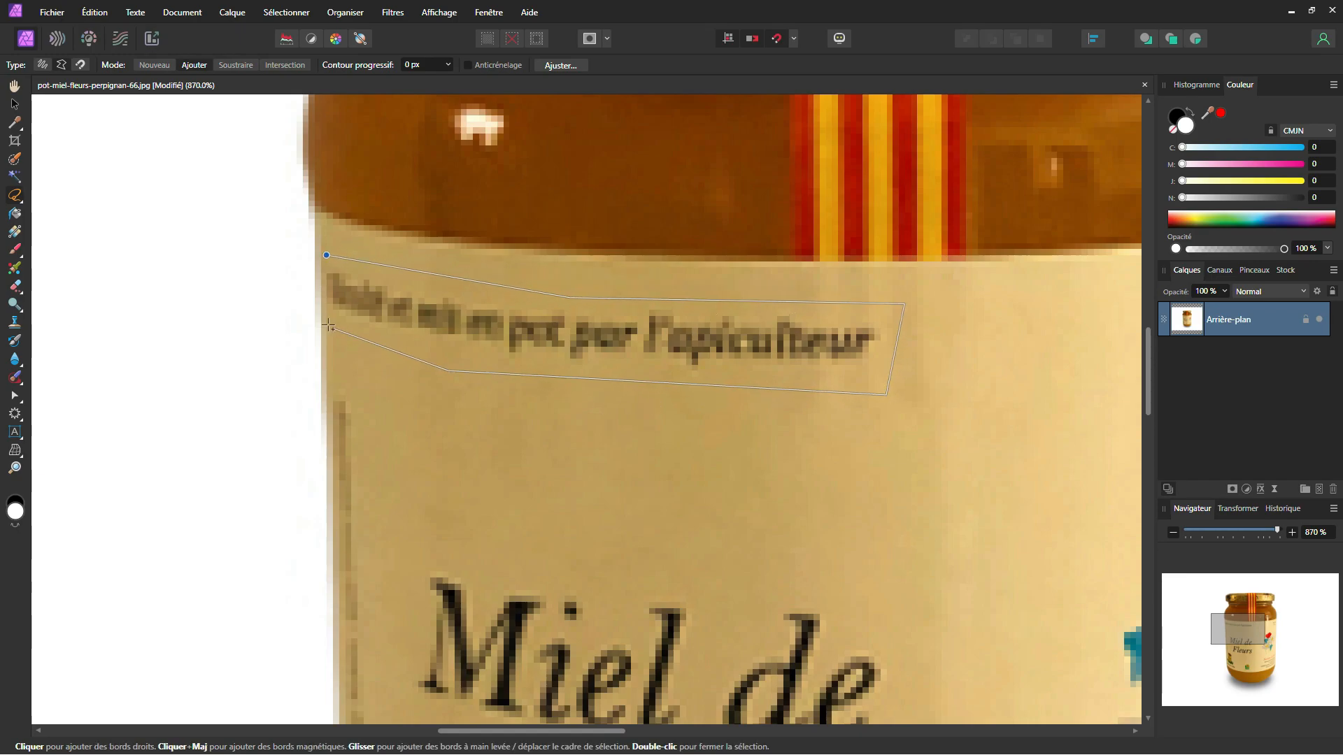
{"action": "left_click", "coordinate": [327, 255]}
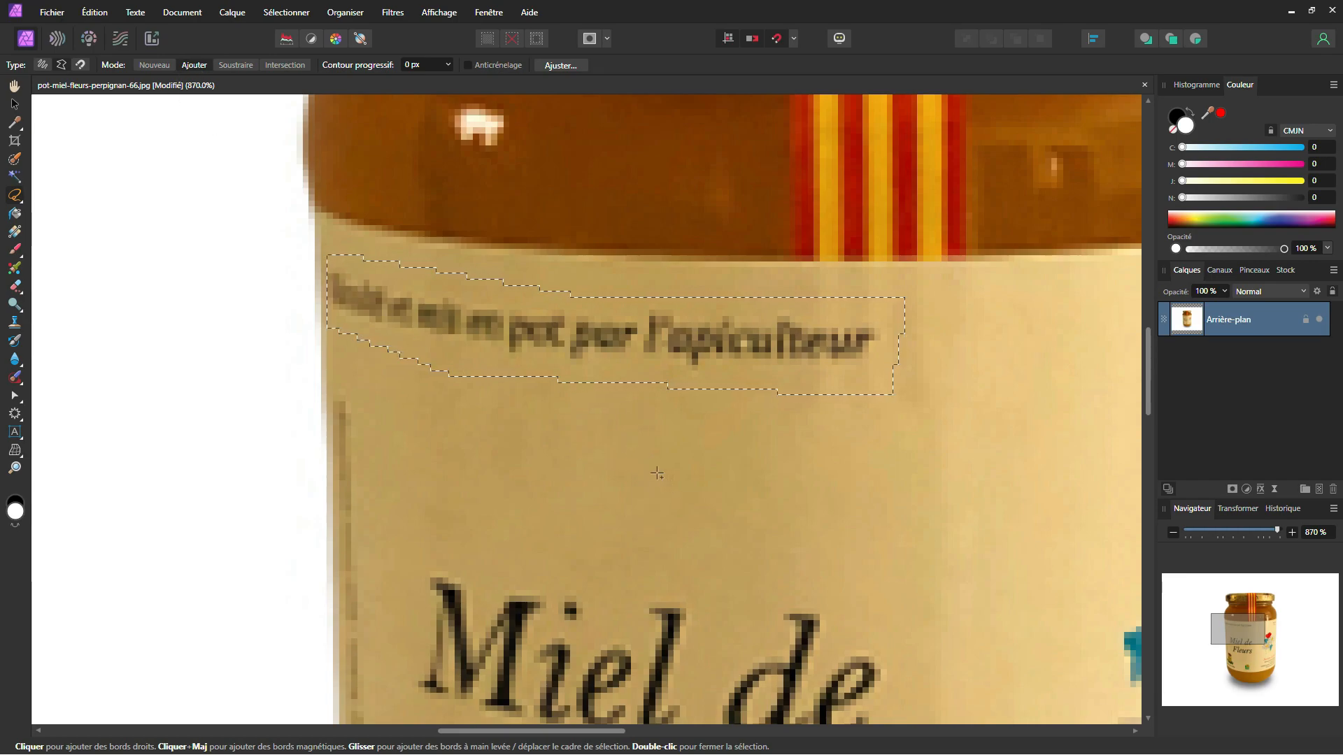
Add a straight-edged outline around the "Miel de Fleurs" title to the selection
{"action": "scroll", "coordinate": [656, 486], "scroll_direction": "down", "scroll_amount": 1}
{"action": "left_click_drag", "start_coordinate": [671, 513], "coordinate": [566, 314]}
{"action": "left_click_drag", "start_coordinate": [594, 390], "coordinate": [588, 345]}
{"action": "left_click", "coordinate": [359, 302]}
{"action": "left_click", "coordinate": [739, 345]}
{"action": "left_click", "coordinate": [749, 428]}
{"action": "left_click", "coordinate": [739, 552]}
{"action": "left_click", "coordinate": [715, 618]}
{"action": "left_click", "coordinate": [442, 603]}
{"action": "left_click", "coordinate": [392, 564]}
{"action": "left_click", "coordinate": [331, 409]}
{"action": "left_click", "coordinate": [360, 302]}
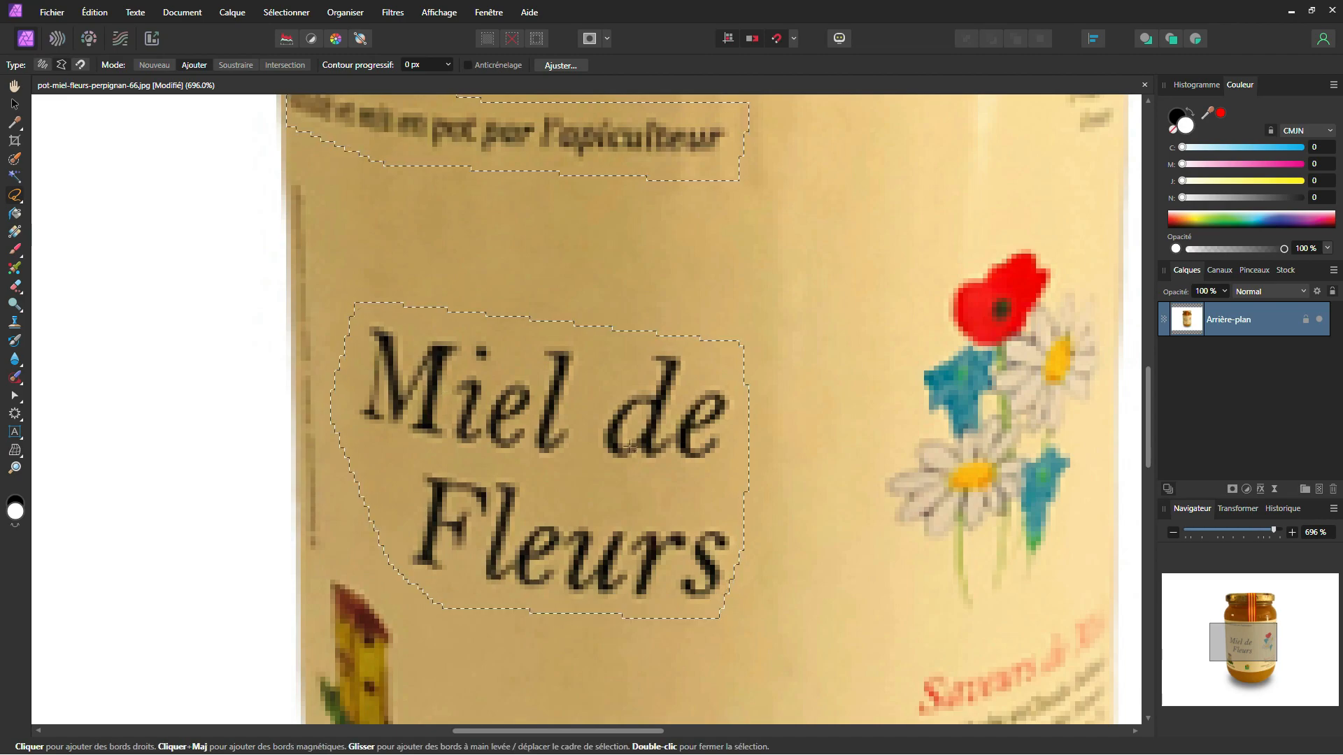
Add the yellow house illustration and the net weight text below it to the selection
{"action": "scroll", "coordinate": [638, 269], "scroll_direction": "down", "scroll_amount": 3}
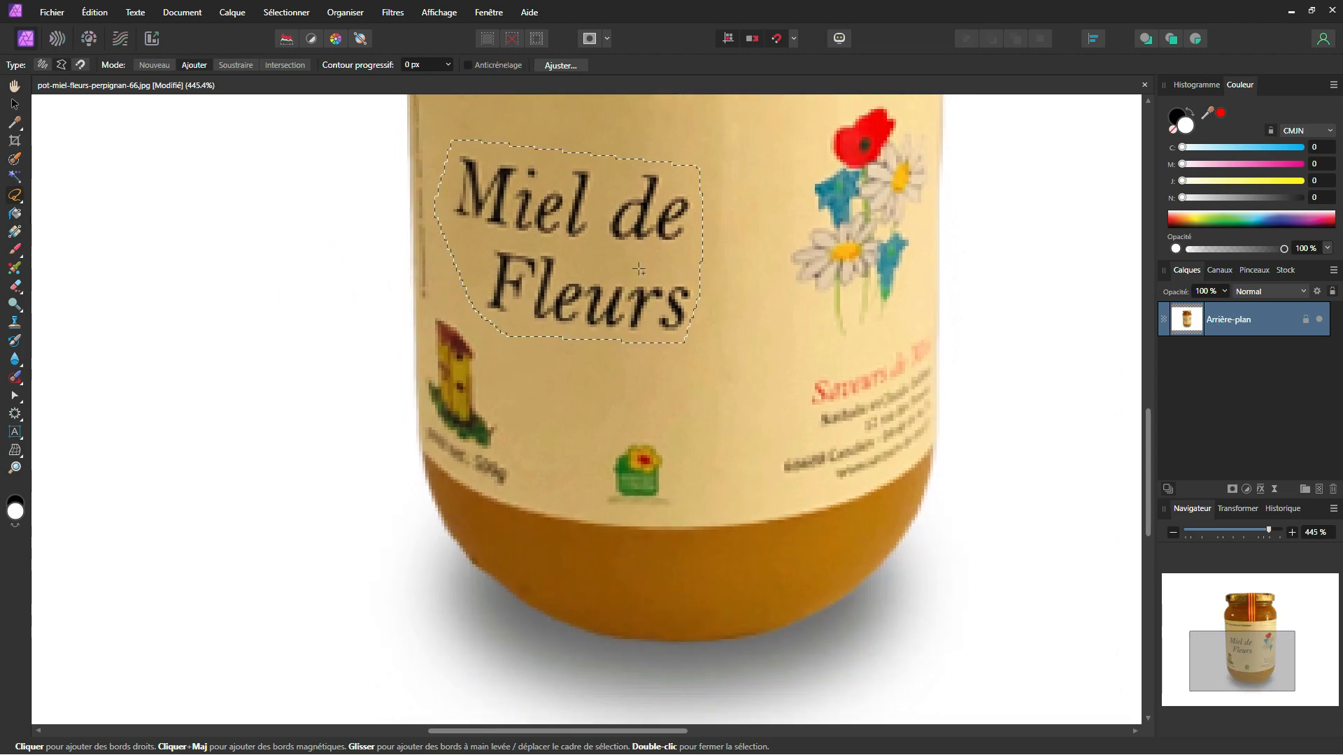
{"action": "left_click", "coordinate": [431, 312]}
{"action": "left_click", "coordinate": [480, 339]}
{"action": "left_click", "coordinate": [512, 420]}
{"action": "left_click", "coordinate": [522, 485]}
{"action": "left_click", "coordinate": [496, 486]}
{"action": "double_click", "coordinate": [422, 440]}
Add the small green logo at the label's bottom centre to the selection
{"action": "left_click", "coordinate": [594, 452]}
{"action": "left_click", "coordinate": [650, 521]}
{"action": "left_click", "coordinate": [679, 515]}
{"action": "left_click", "coordinate": [681, 456]}
{"action": "left_click", "coordinate": [661, 437]}
{"action": "left_click", "coordinate": [626, 429]}
{"action": "left_click", "coordinate": [595, 451]}
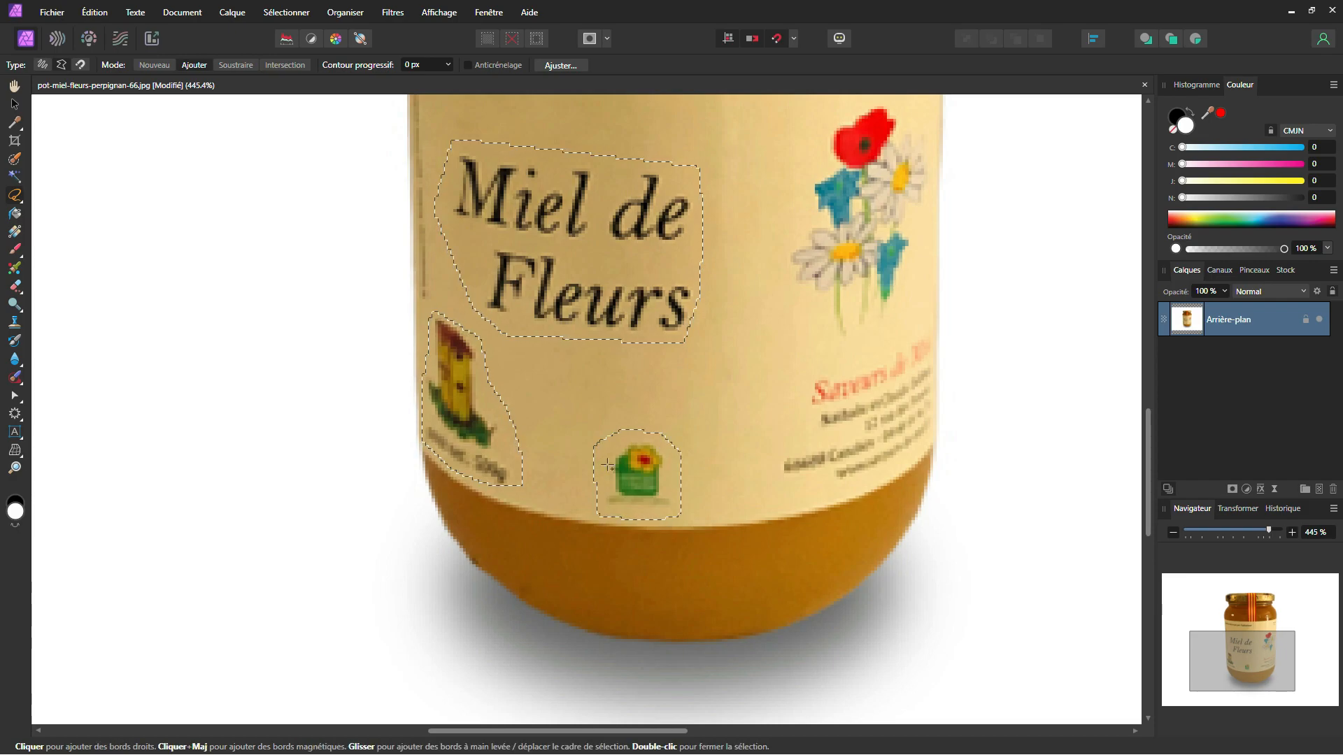
Fill the selected label areas using Inpainting at 100% opacity, and deselect everything
{"action": "scroll", "coordinate": [524, 472], "scroll_direction": "down", "scroll_amount": 3}
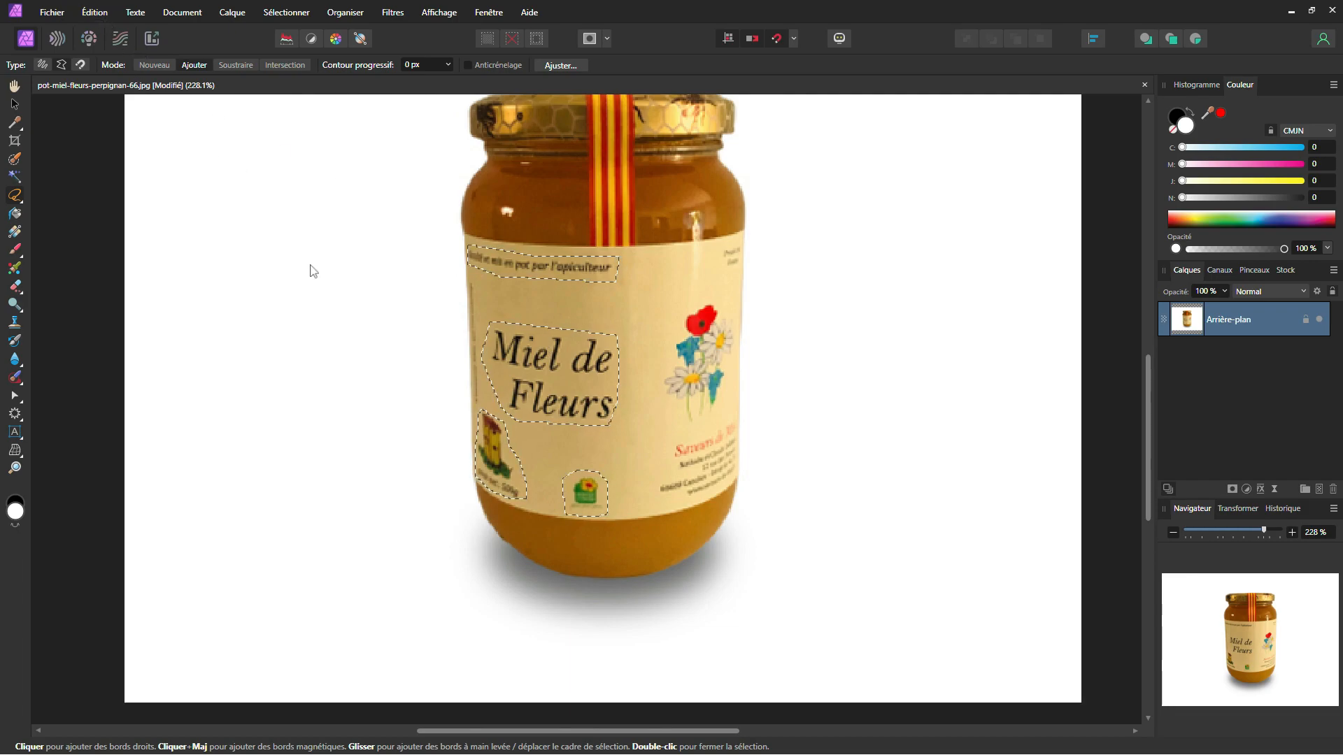
{"action": "left_click", "coordinate": [95, 12]}
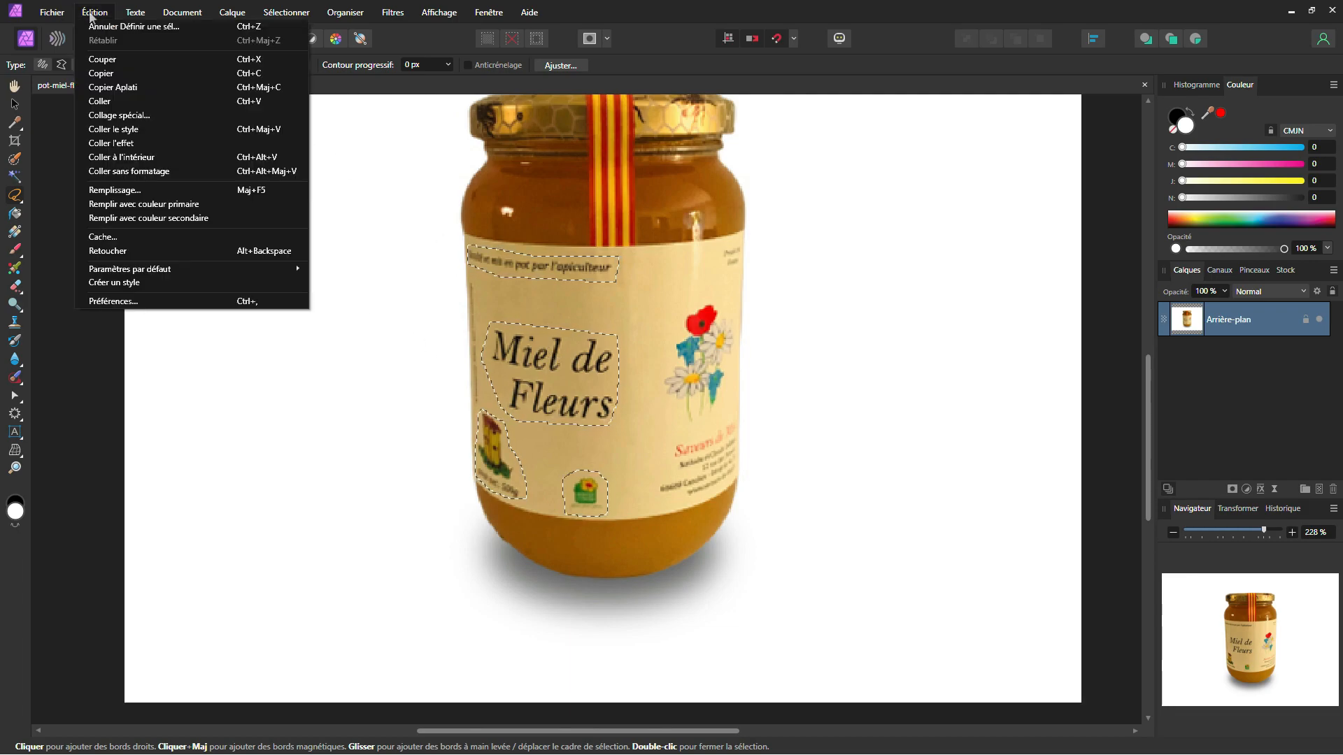
{"action": "left_click", "coordinate": [119, 190]}
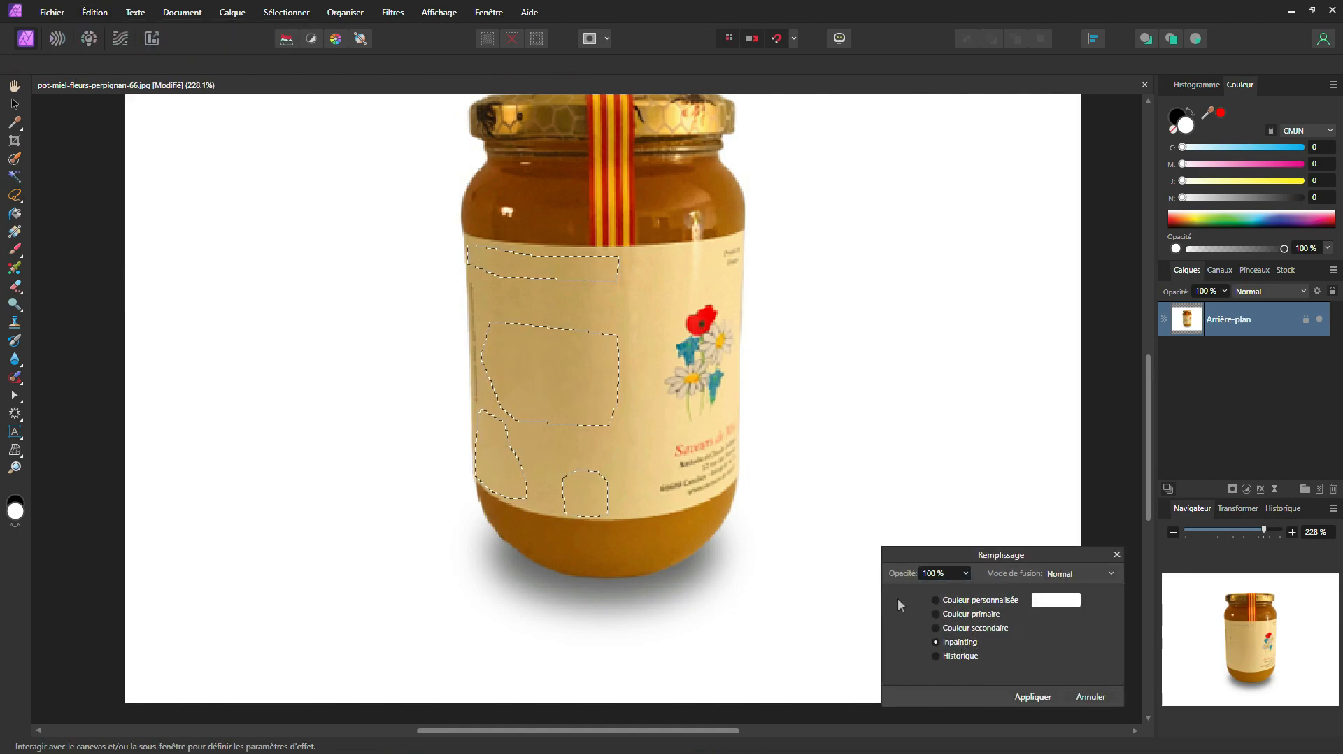
{"action": "left_click", "coordinate": [1049, 700]}
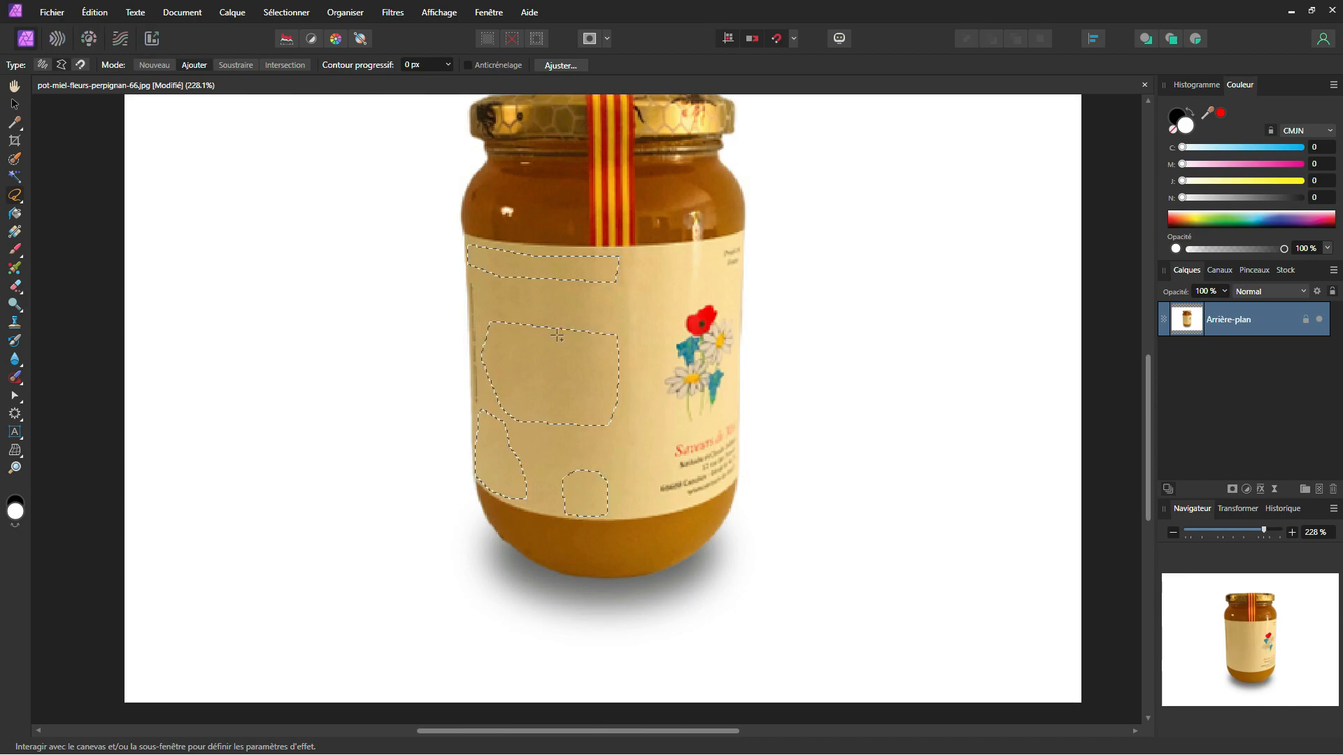
{"action": "left_click", "coordinate": [293, 14]}
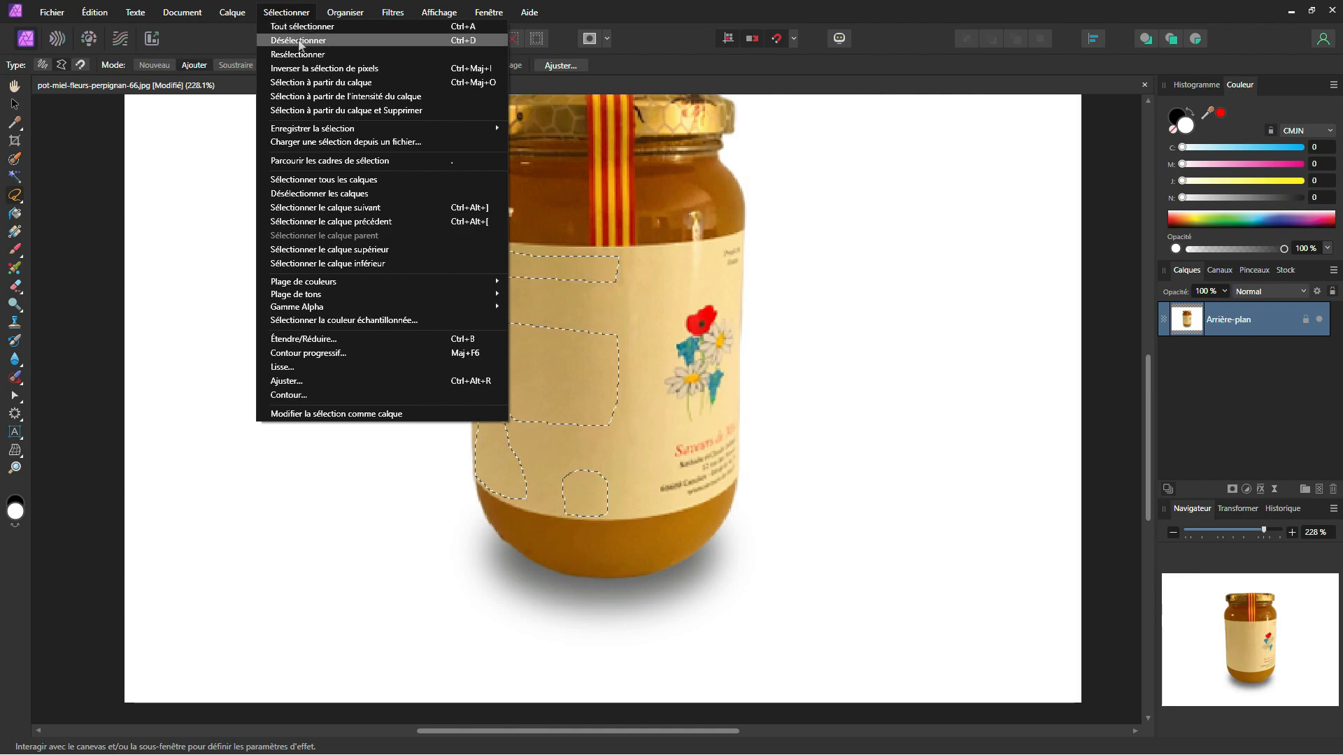
{"action": "left_click", "coordinate": [300, 41]}
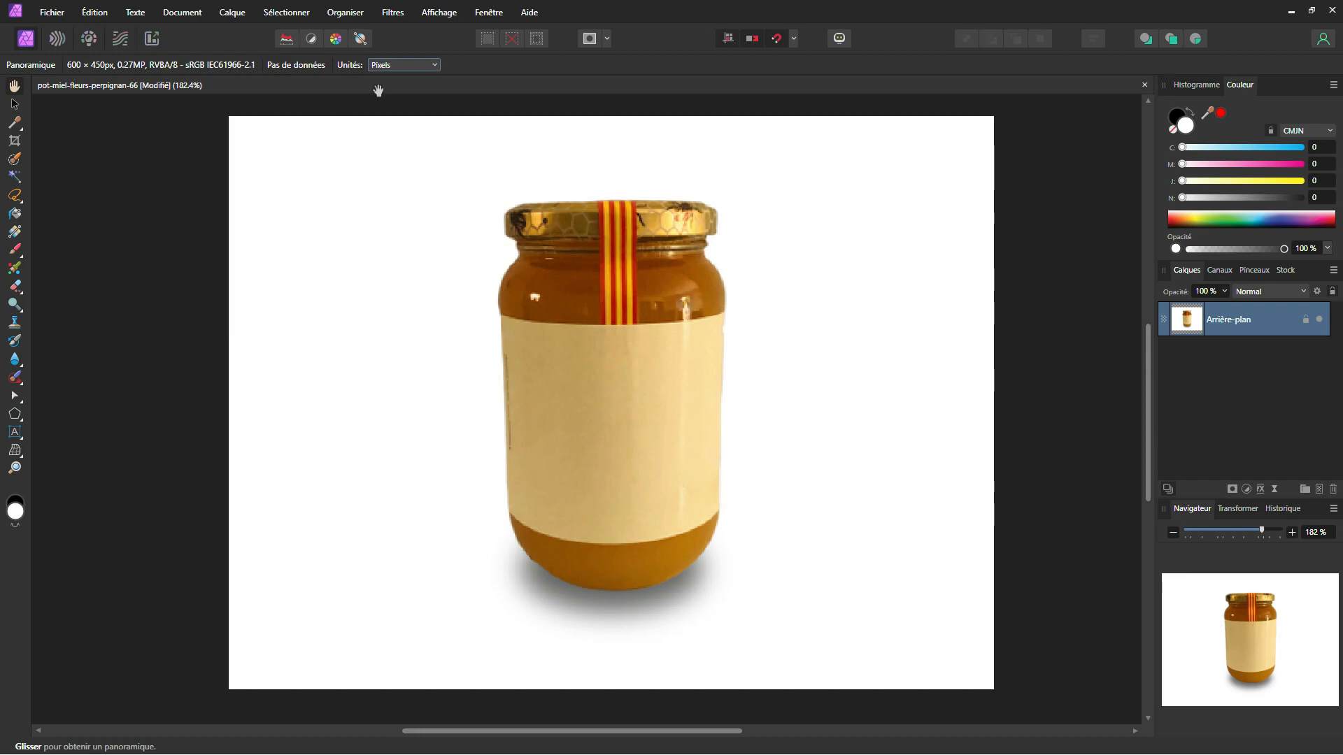
Resize the document to 2500 × 1875 px at a resolution of 300 with Bilinéaire resampling
{"action": "left_click", "coordinate": [192, 13]}
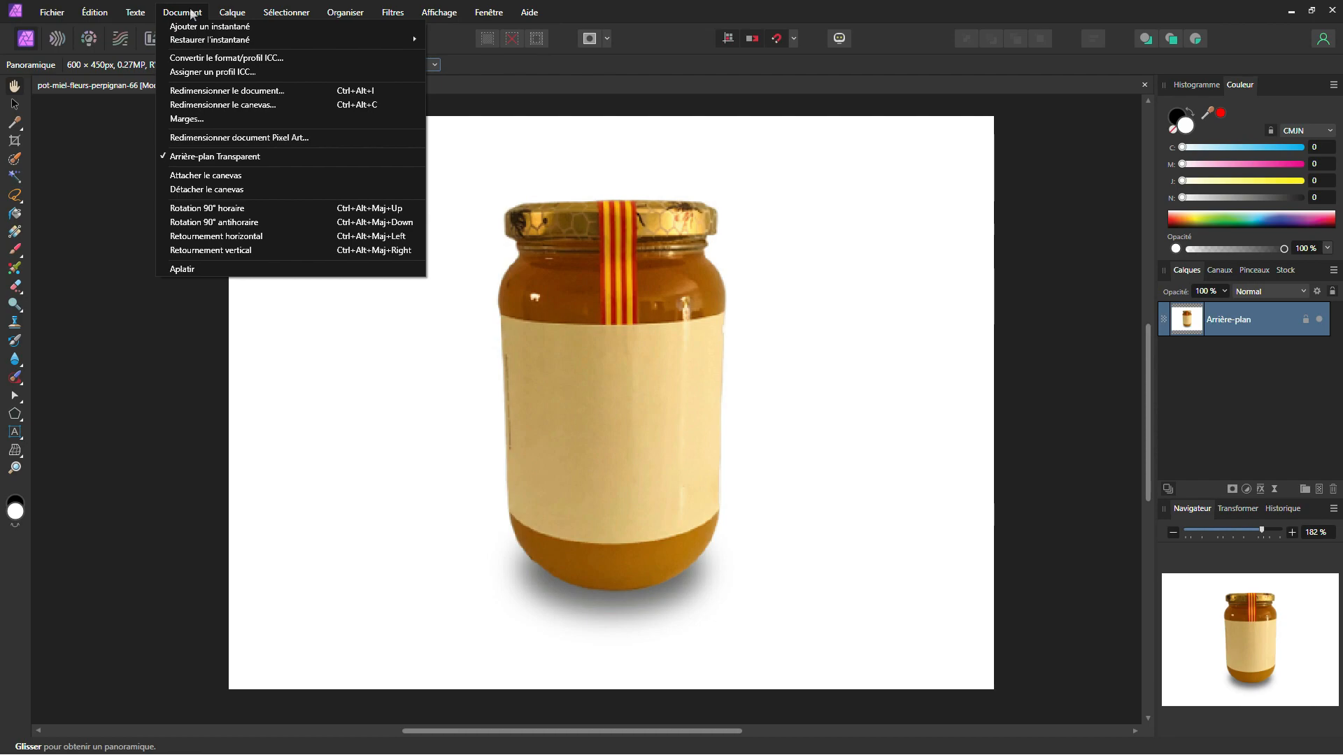
{"action": "left_click", "coordinate": [200, 93]}
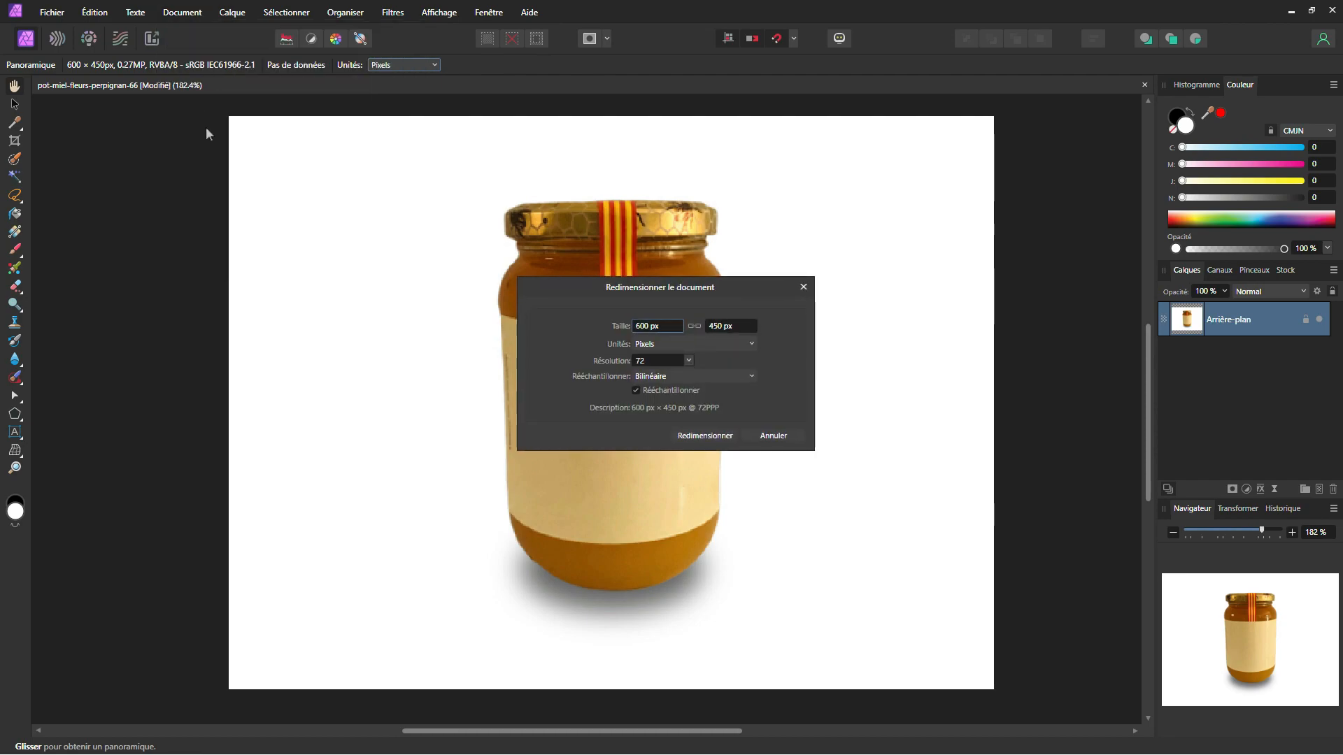
{"action": "left_click", "coordinate": [689, 361]}
{"action": "left_click", "coordinate": [647, 441]}
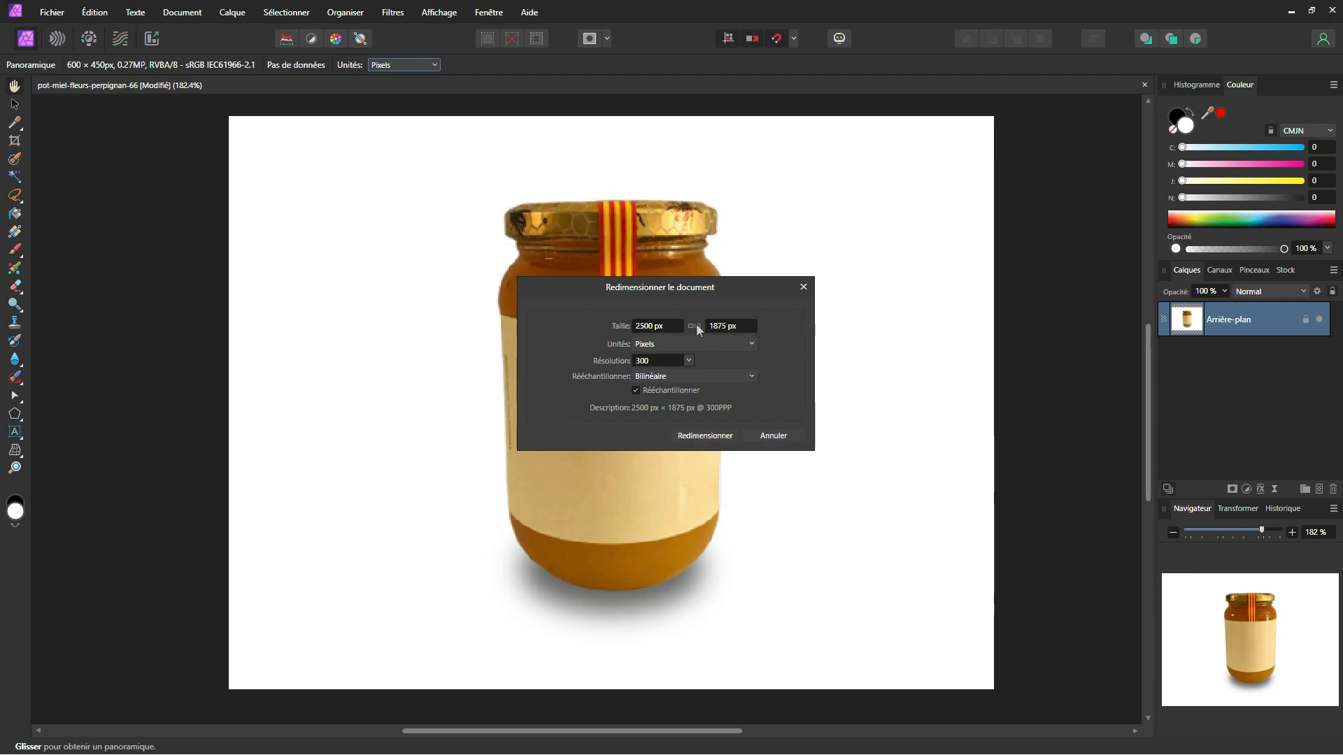
{"action": "left_click", "coordinate": [705, 436]}
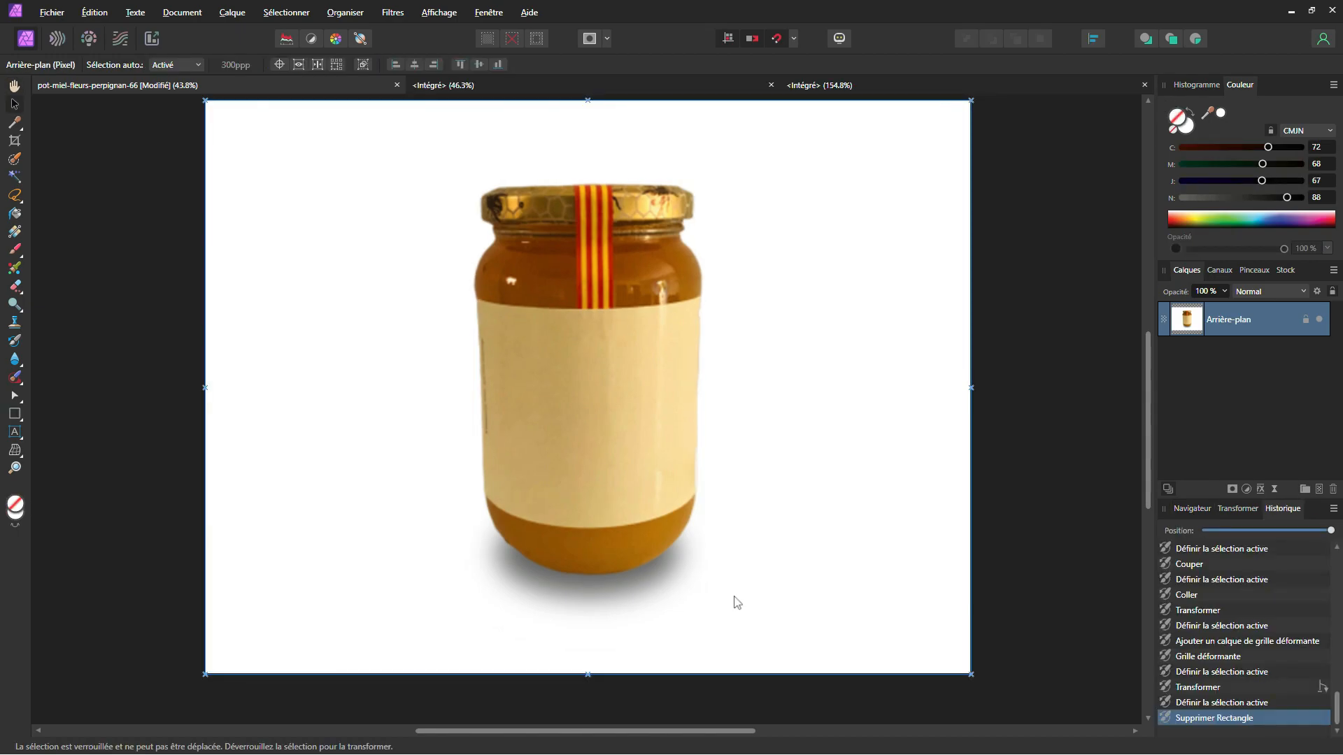
Place the file Etiquette exemple.afdesign on the canvas across the jar, extending past its left side
{"action": "left_click", "coordinate": [50, 13]}
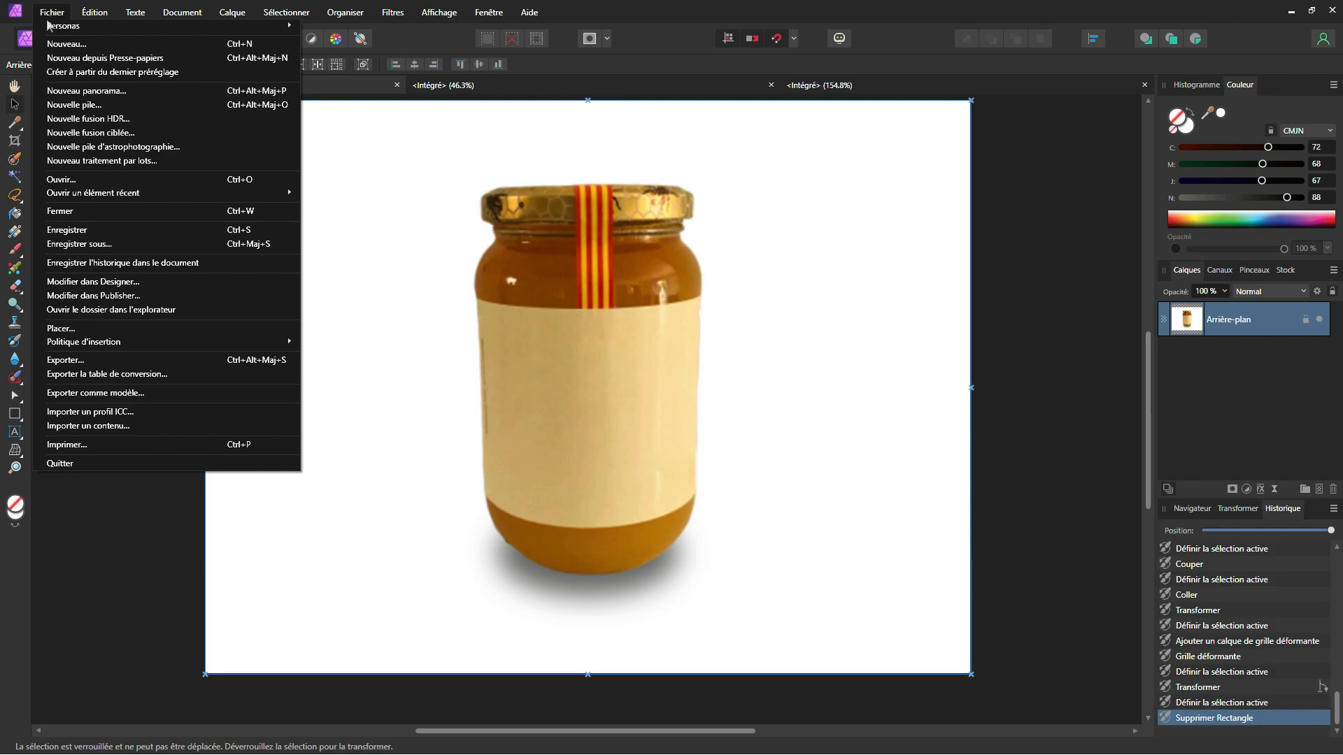
{"action": "left_click", "coordinate": [105, 329]}
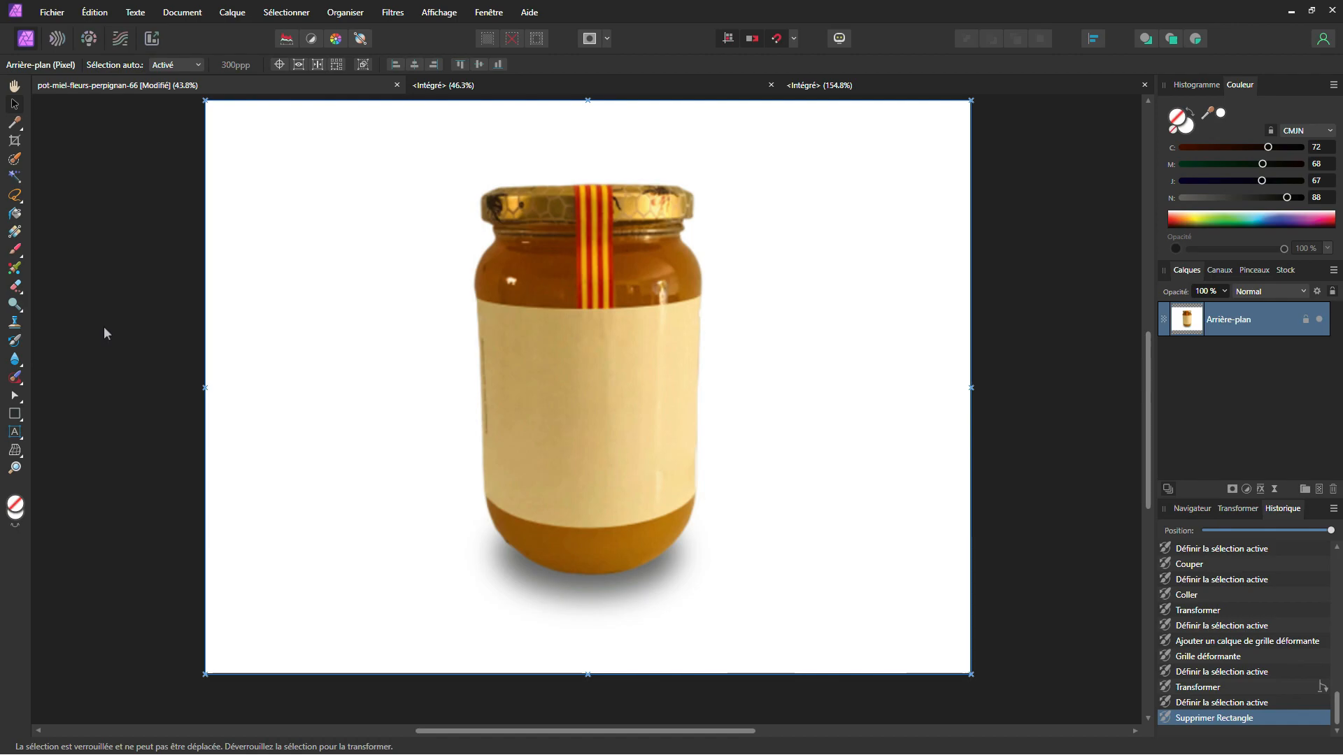
{"action": "left_click", "coordinate": [343, 130]}
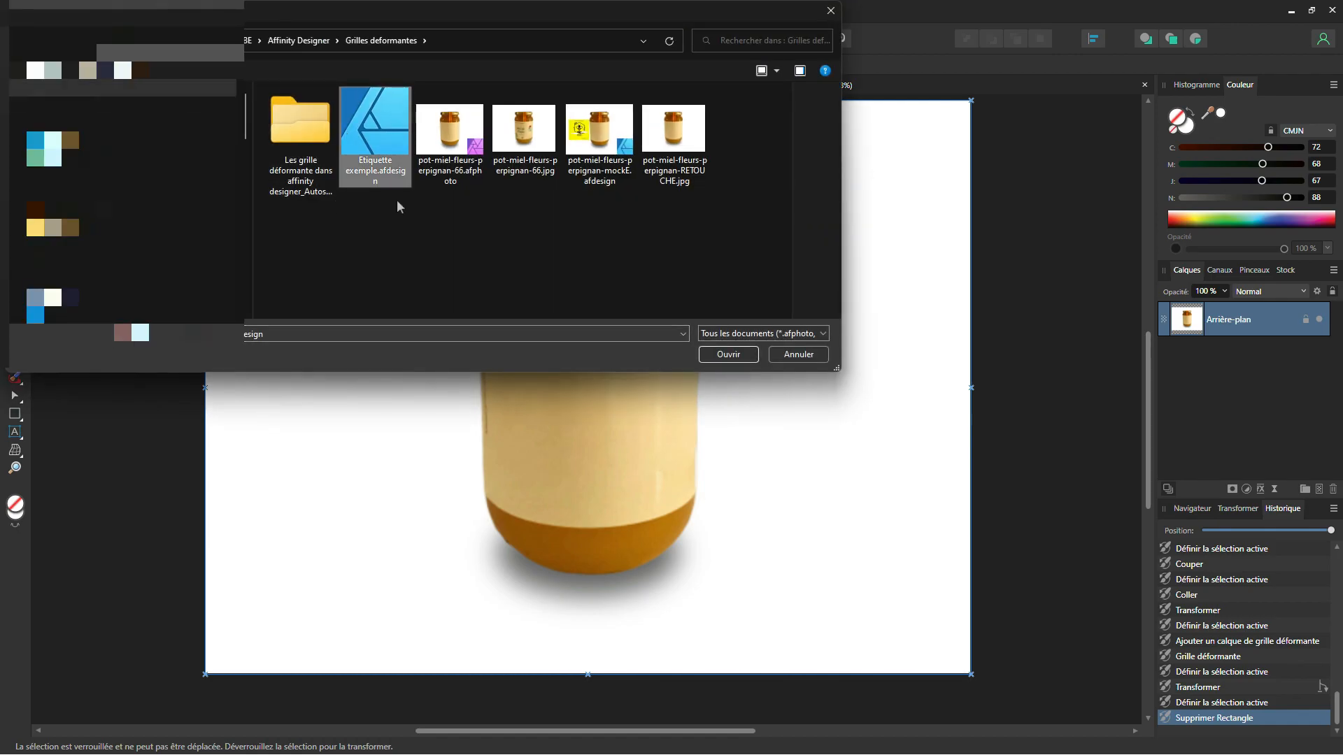
{"action": "left_click", "coordinate": [727, 358]}
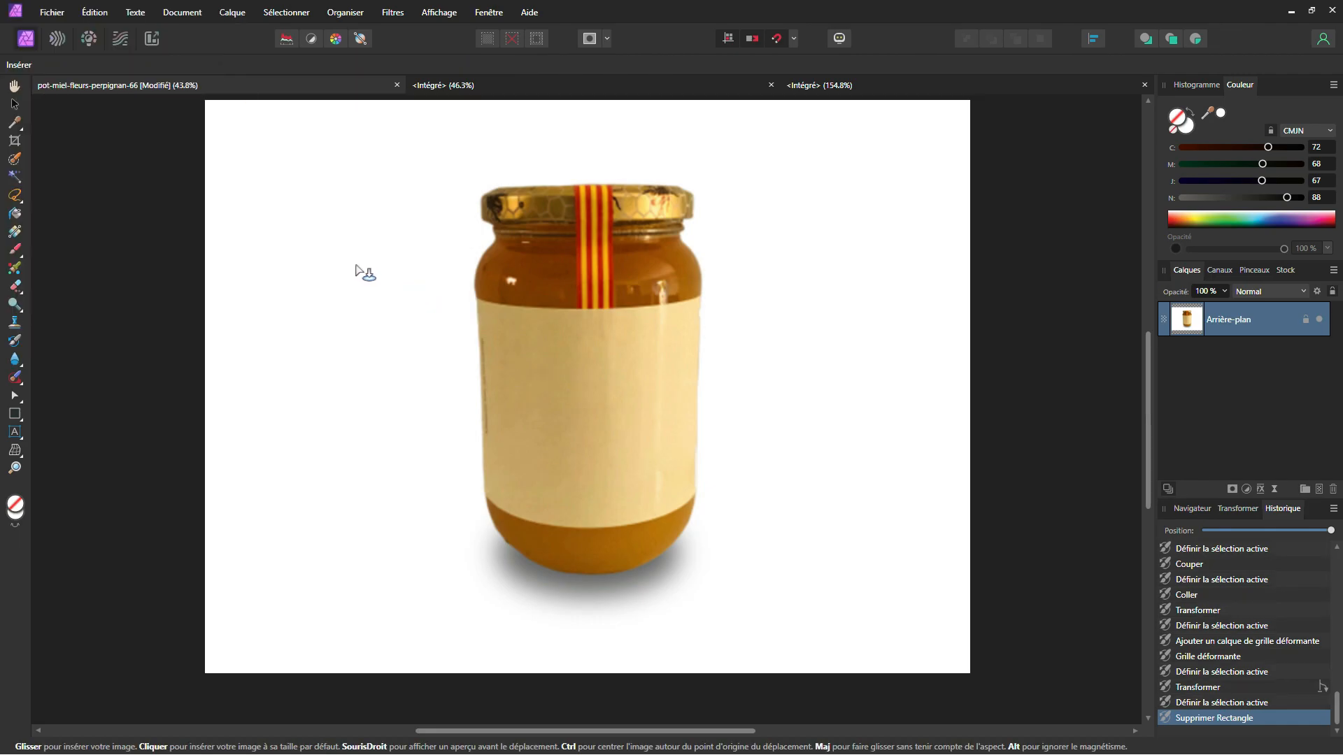
{"action": "left_click_drag", "start_coordinate": [222, 254], "coordinate": [761, 500]}
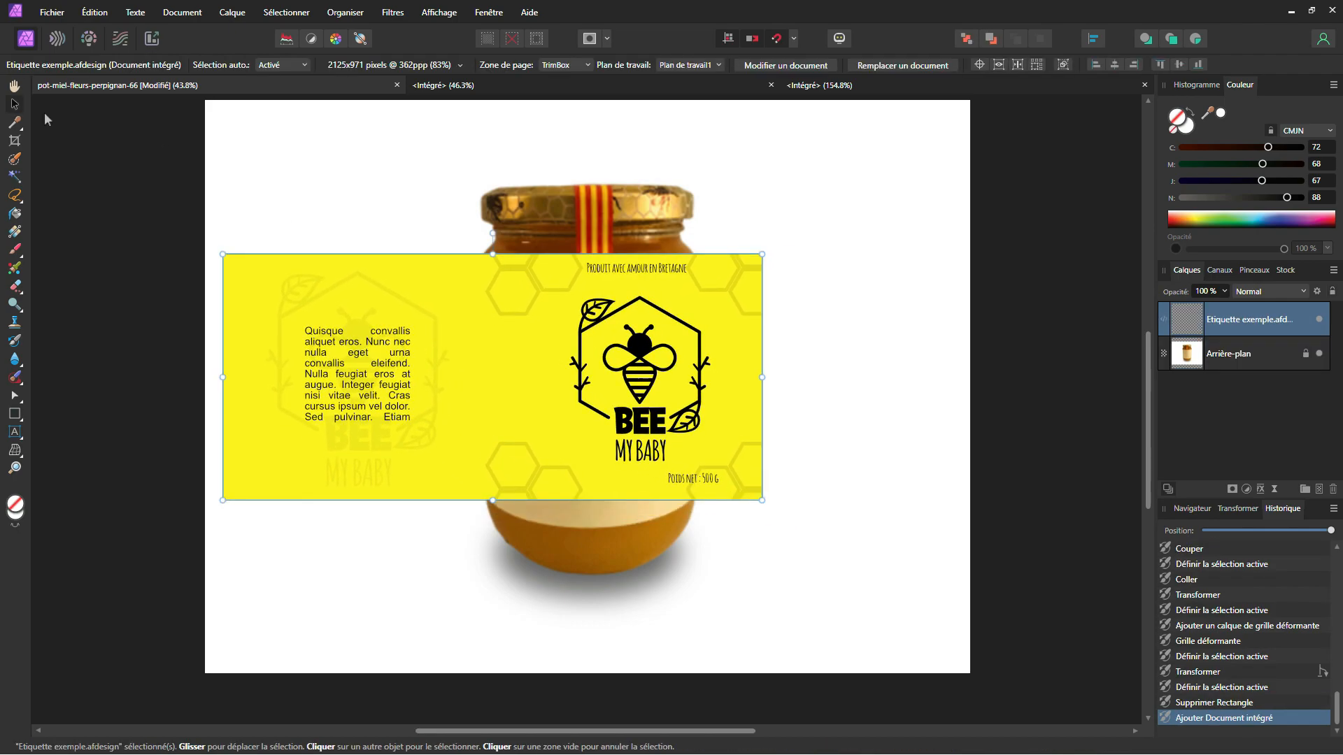
Move the placed yellow label to the left of the jar so the jar is uncovered, and deselect it
{"action": "left_click_drag", "start_coordinate": [504, 302], "coordinate": [518, 341]}
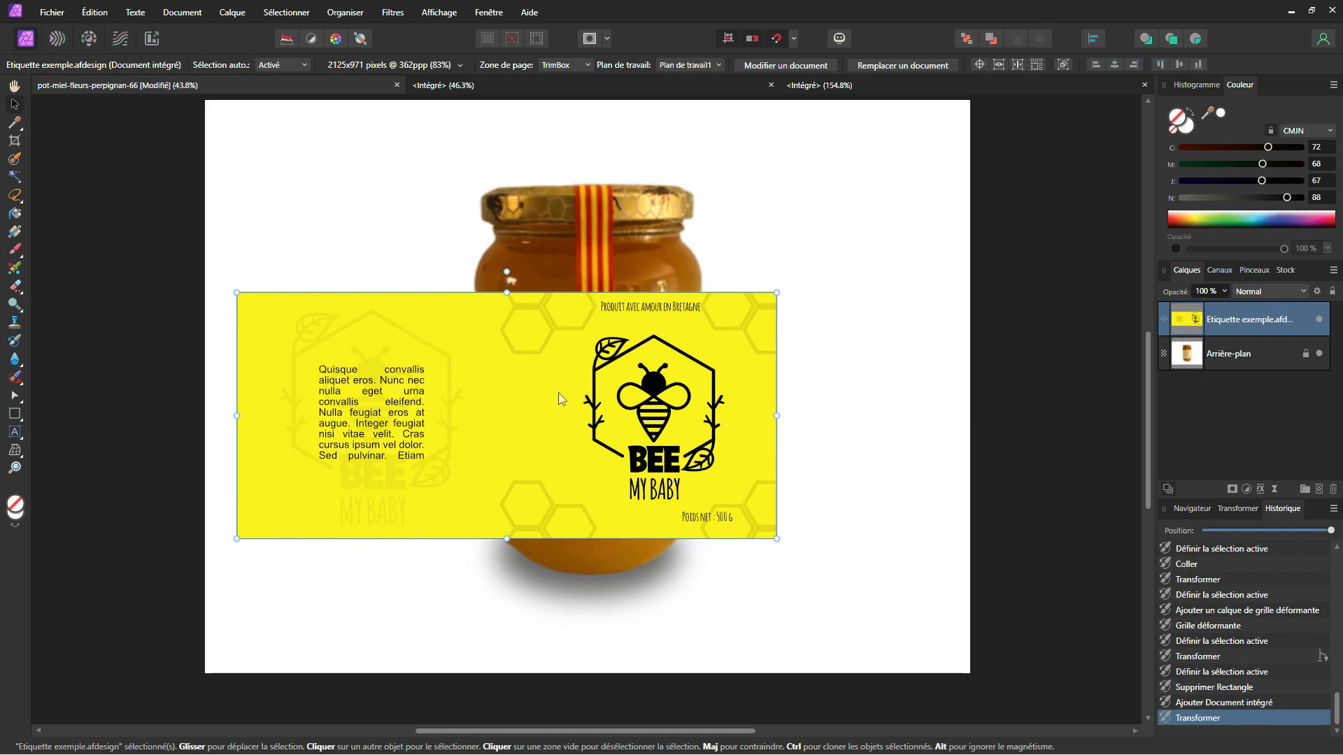
{"action": "left_click_drag", "start_coordinate": [616, 404], "coordinate": [472, 398]}
{"action": "left_click_drag", "start_coordinate": [671, 398], "coordinate": [310, 374]}
{"action": "left_click_drag", "start_coordinate": [677, 306], "coordinate": [883, 303]}
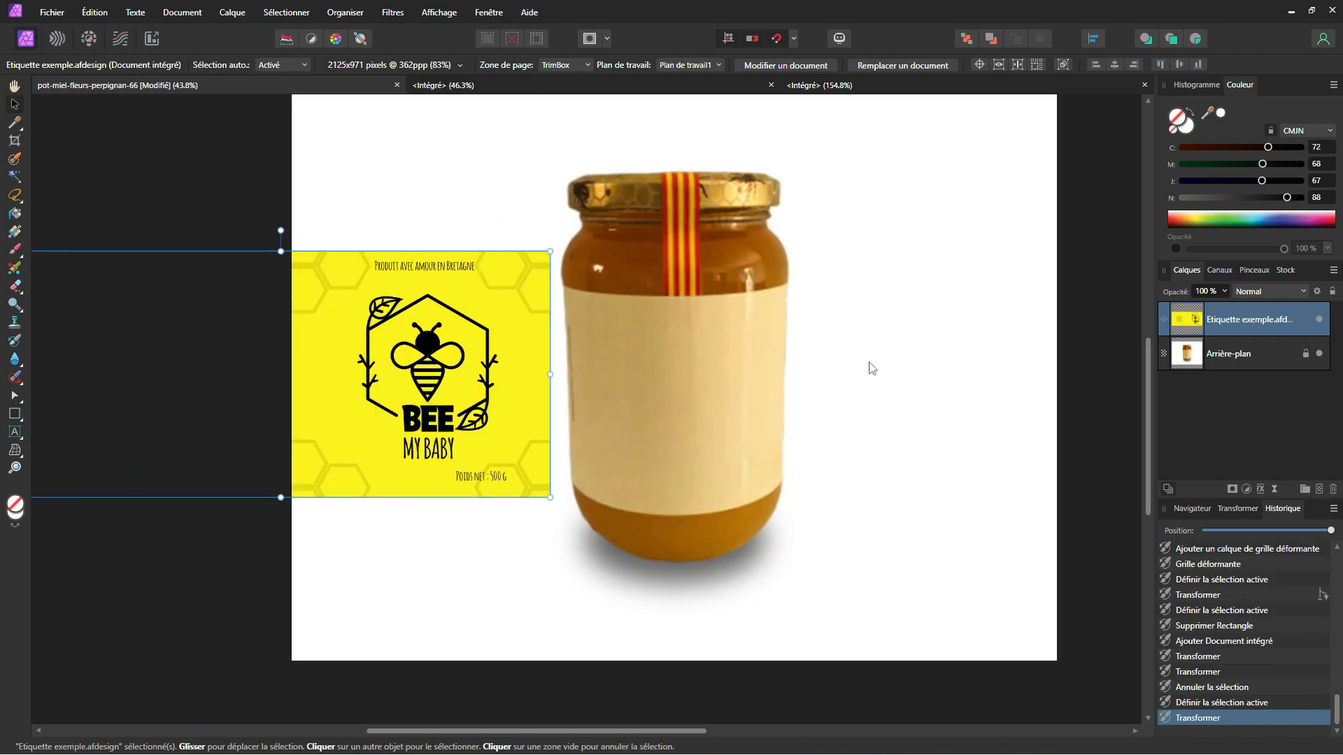
{"action": "left_click", "coordinate": [166, 217]}
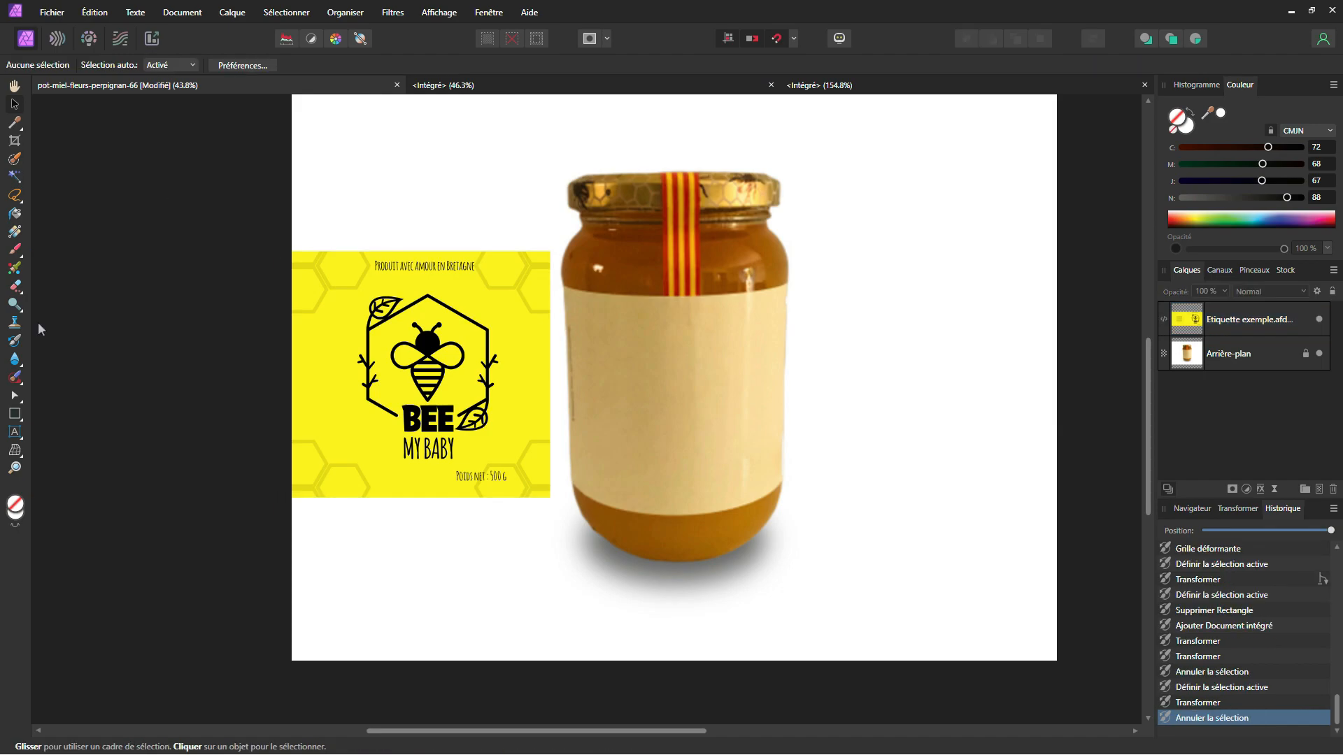
Draw a rectangle slightly larger than the jar's blank label around it, and remove its fill
{"action": "left_click", "coordinate": [14, 418]}
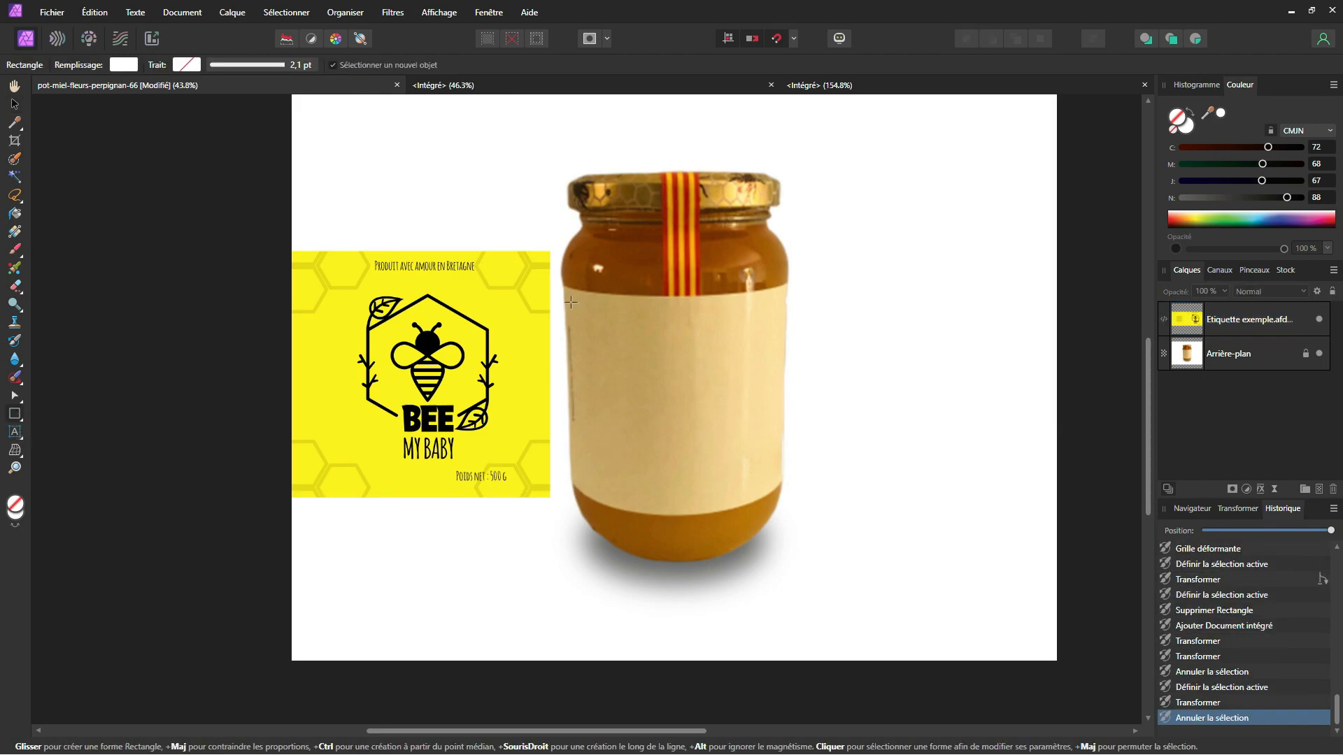
{"action": "left_click_drag", "start_coordinate": [557, 280], "coordinate": [801, 519]}
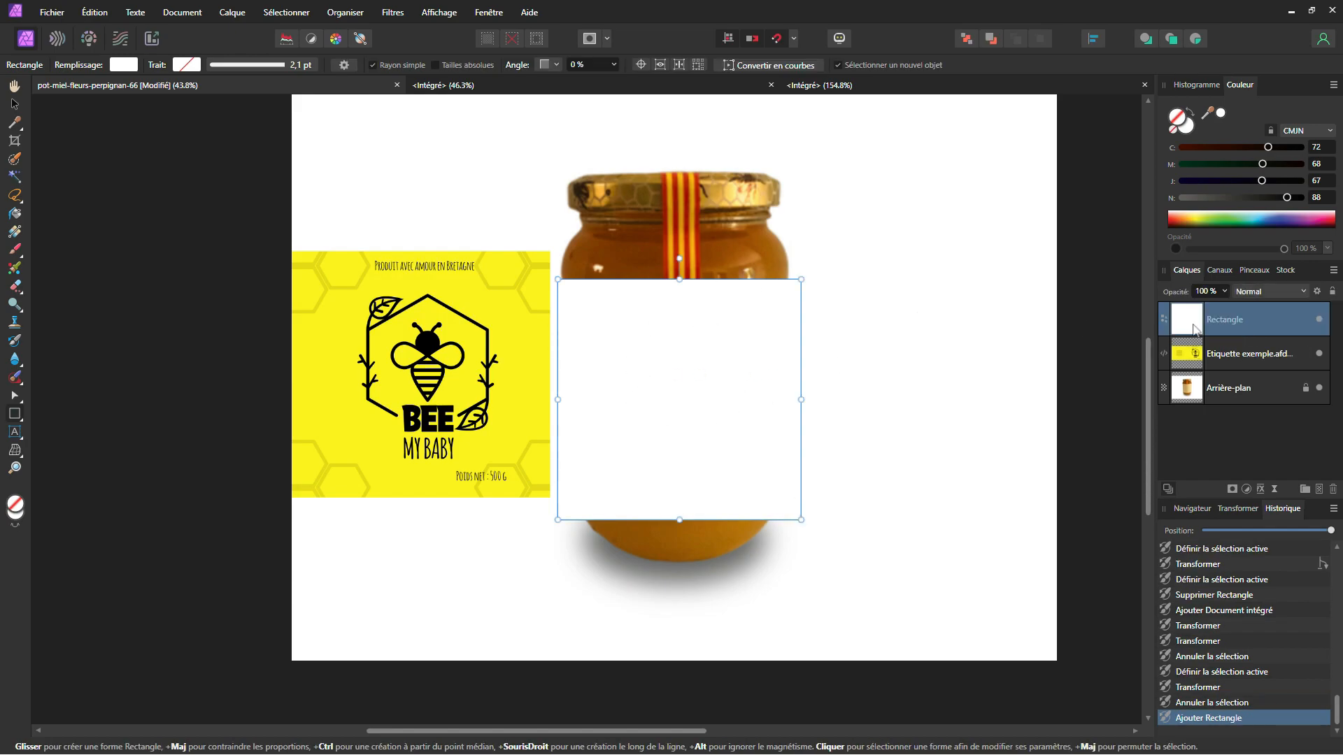
{"action": "left_click", "coordinate": [1176, 131]}
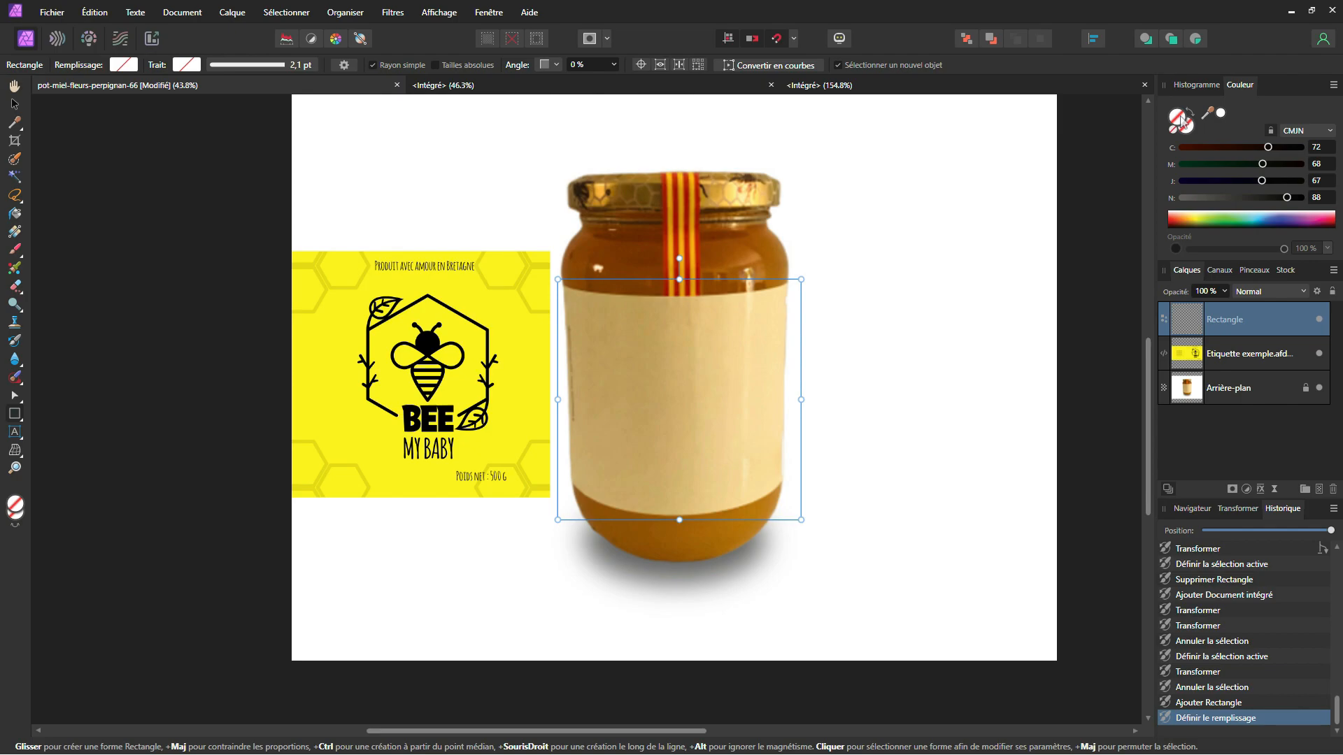
Give the rectangle a 1 pt black stroke aligned to the inside
{"action": "left_click", "coordinate": [263, 69]}
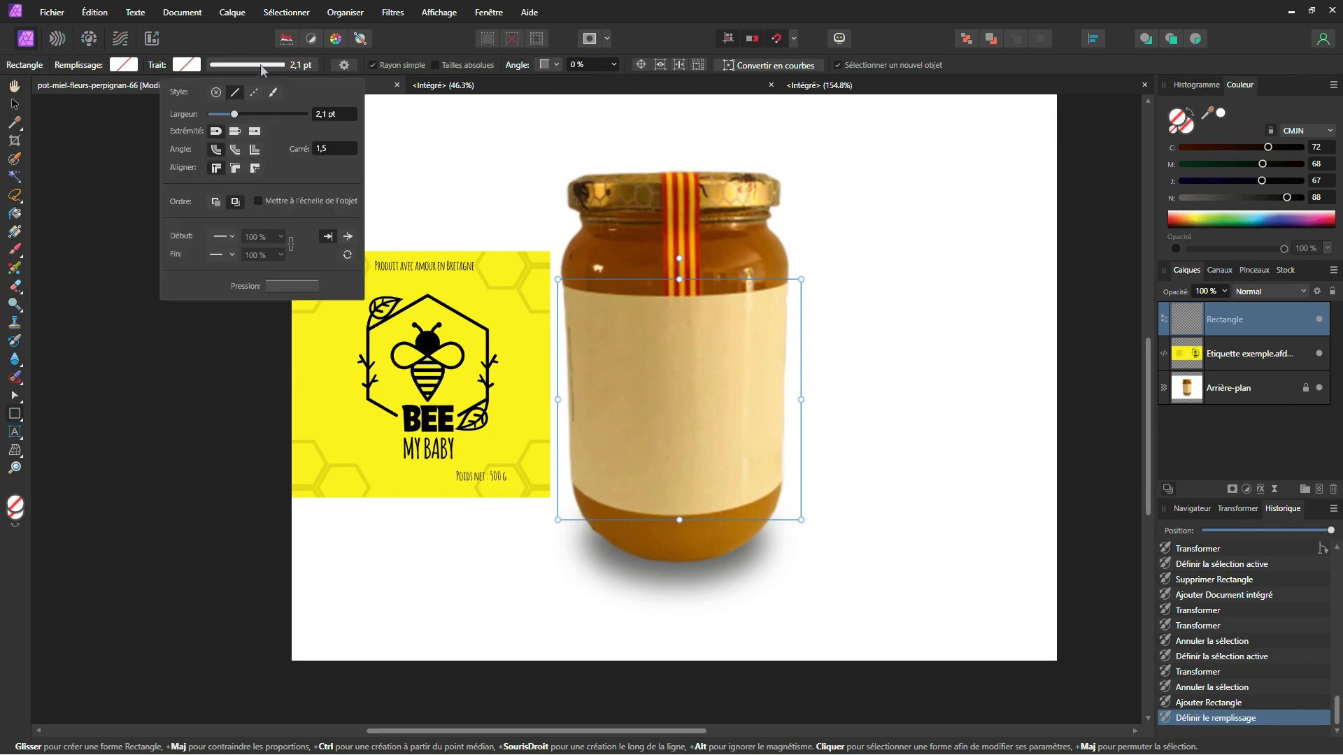
{"action": "left_click_drag", "start_coordinate": [235, 112], "coordinate": [233, 119]}
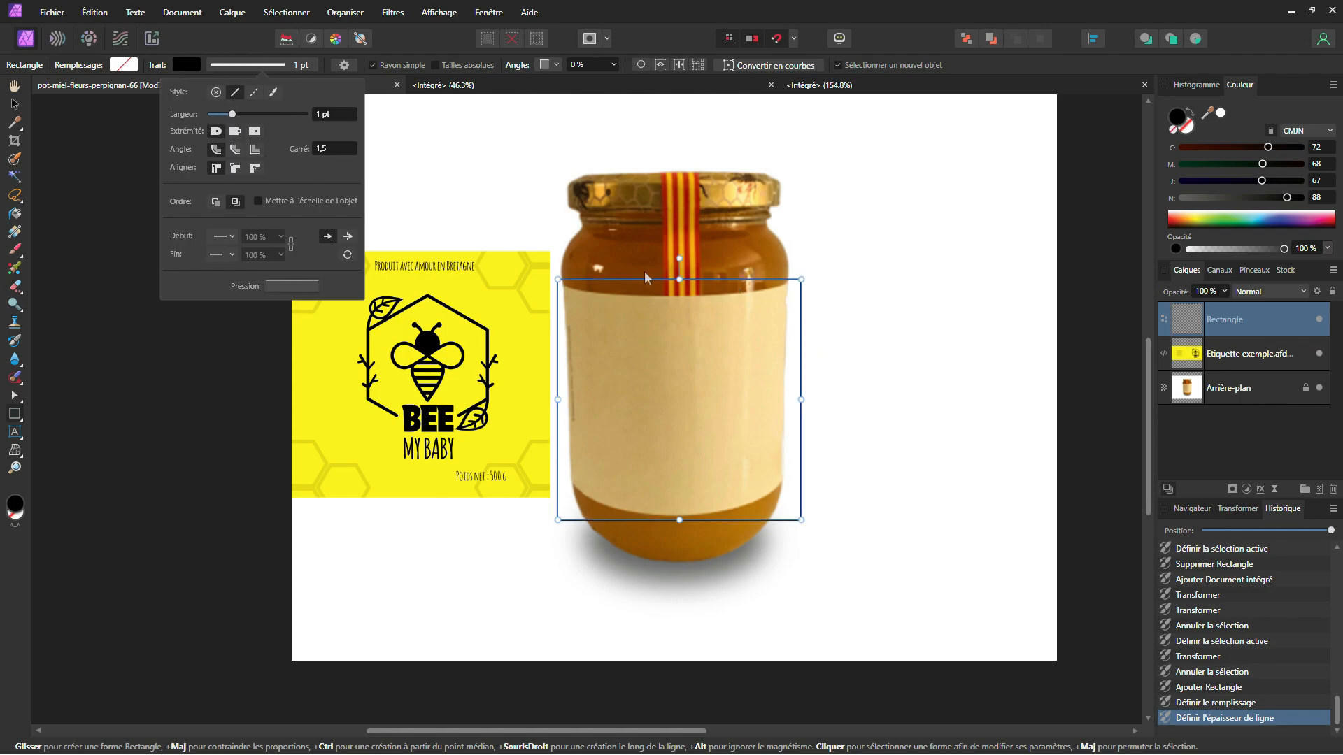
{"action": "left_click", "coordinate": [234, 173]}
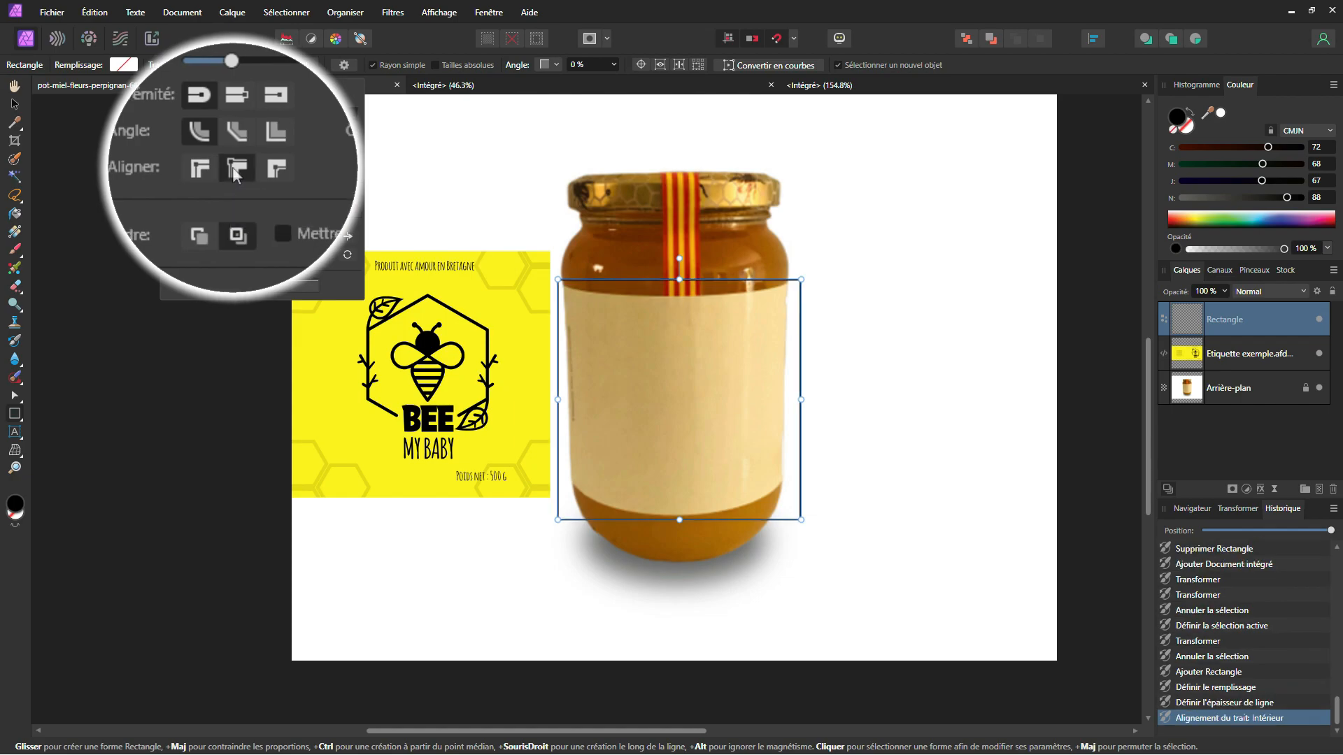
Cut the Etiquette exemple.afdesign layer, paste it inside the Rectangle layer, and move it so the bee design fills the frame
{"action": "left_click", "coordinate": [1235, 361]}
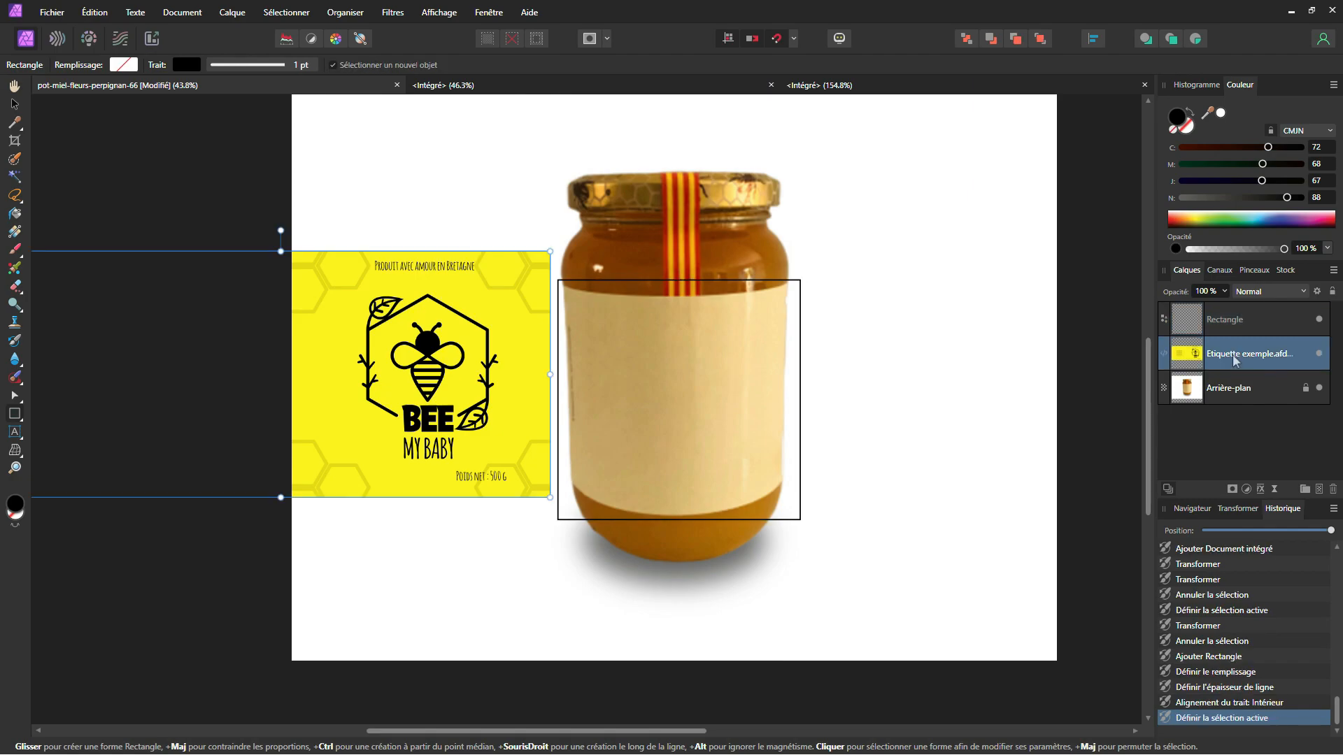
{"action": "key", "text": "ctrl"}
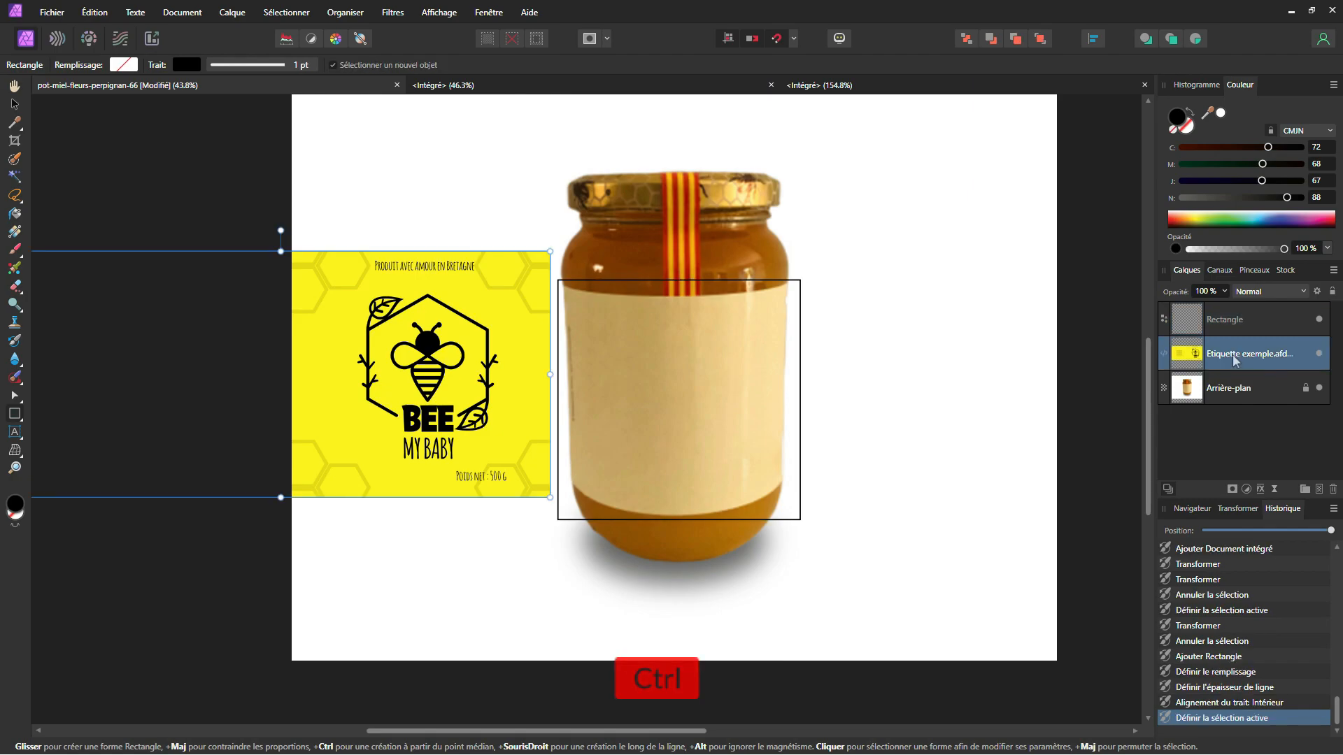
{"action": "key", "text": "ctrl+x"}
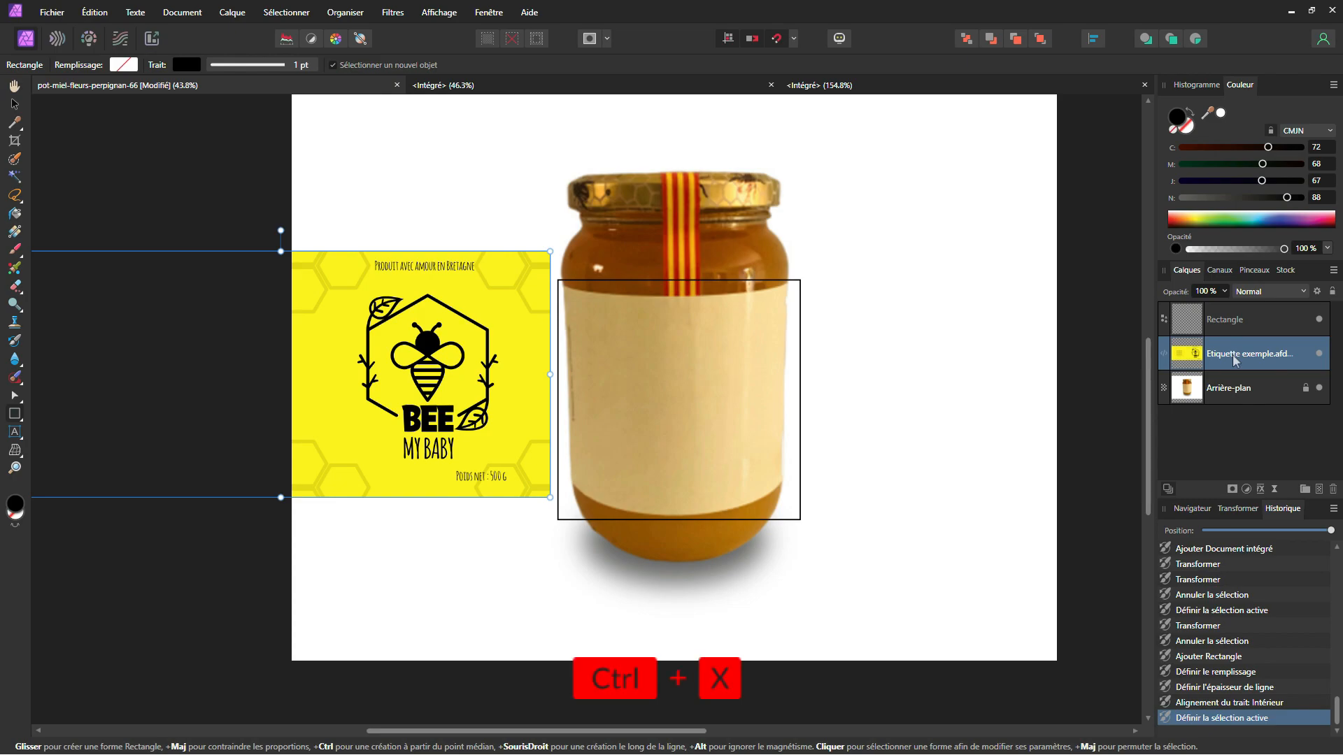
{"action": "left_click", "coordinate": [1238, 319]}
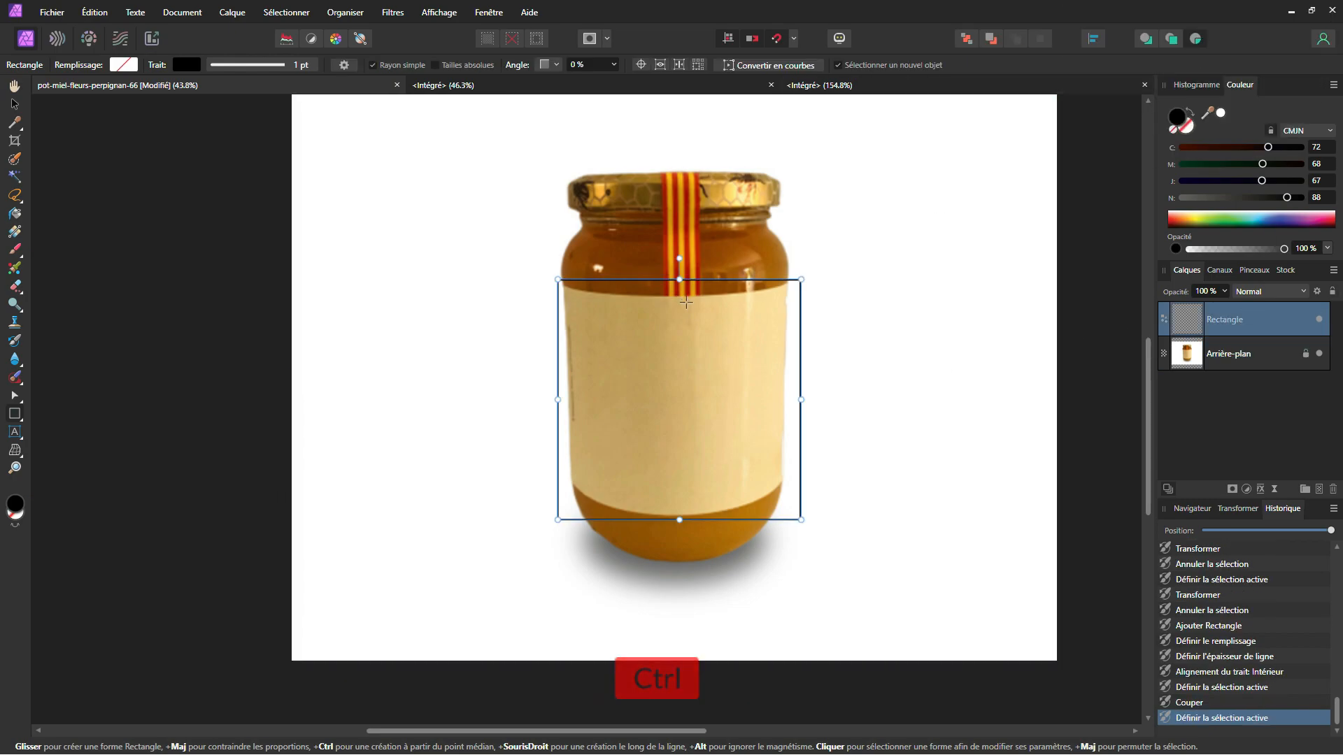
{"action": "key", "text": "ctrl+v"}
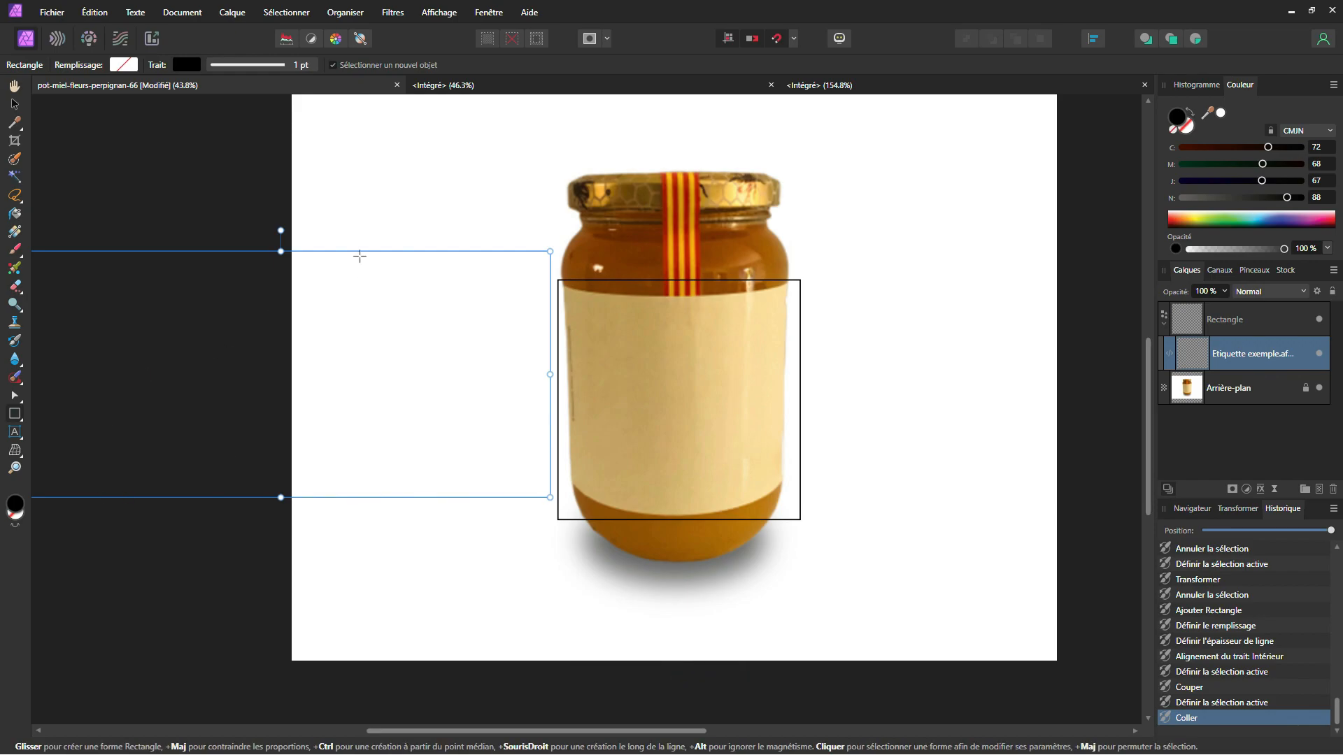
{"action": "left_click", "coordinate": [14, 103]}
{"action": "left_click_drag", "start_coordinate": [253, 249], "coordinate": [498, 281]}
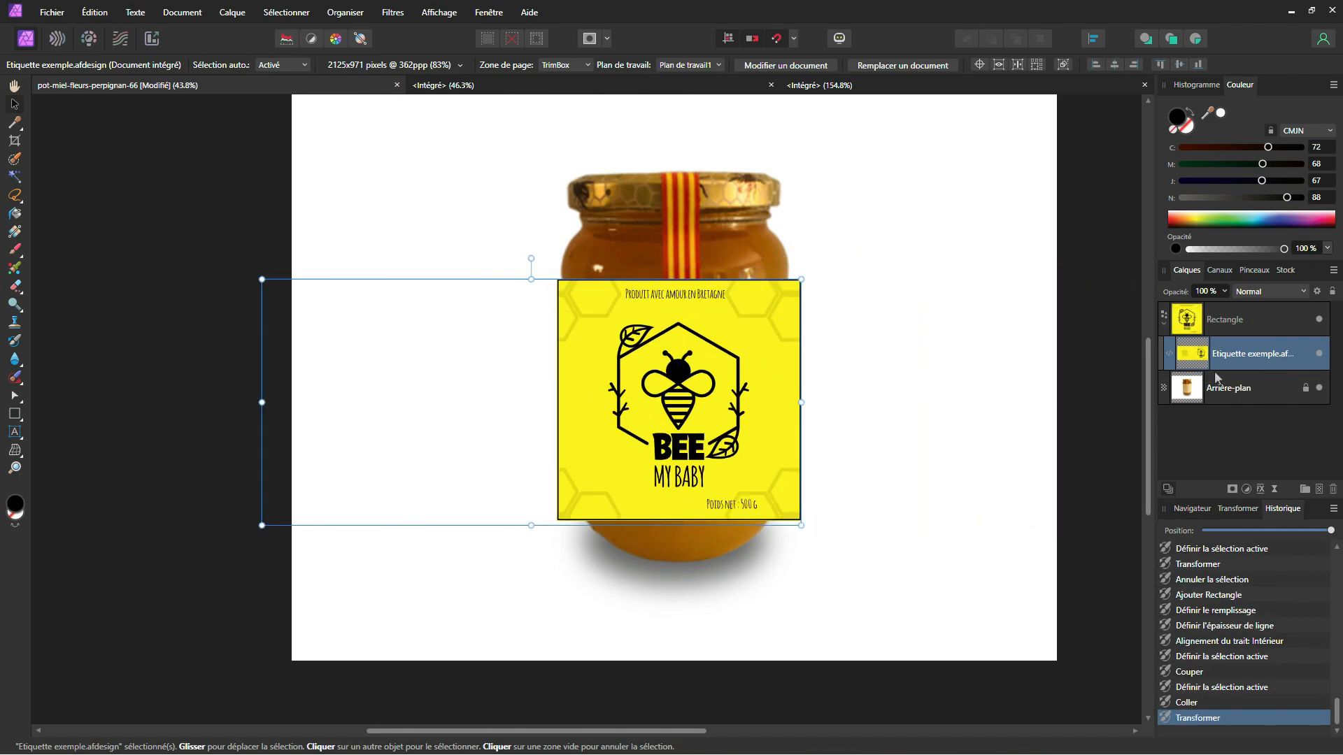
Add a live mesh warp (Grille déformante) to the Rectangle layer
{"action": "left_click", "coordinate": [1225, 323]}
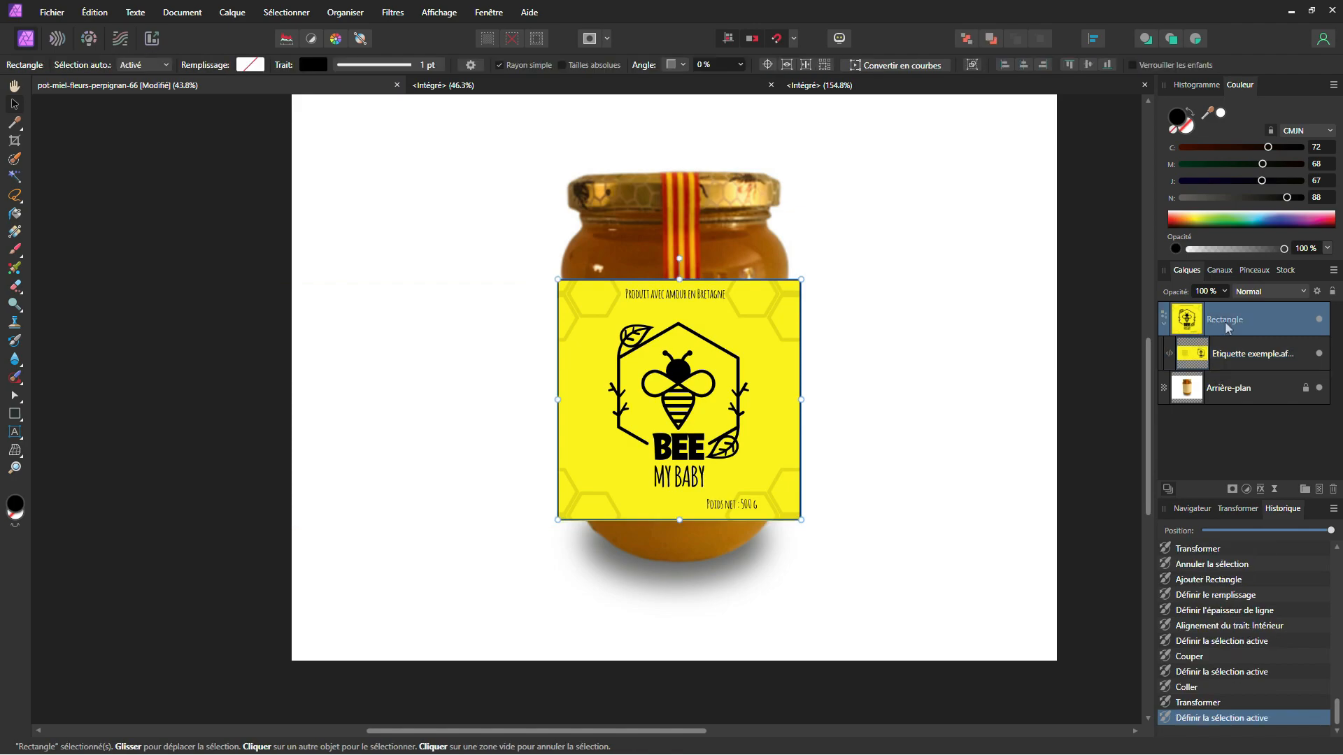
{"action": "left_click", "coordinate": [1164, 325]}
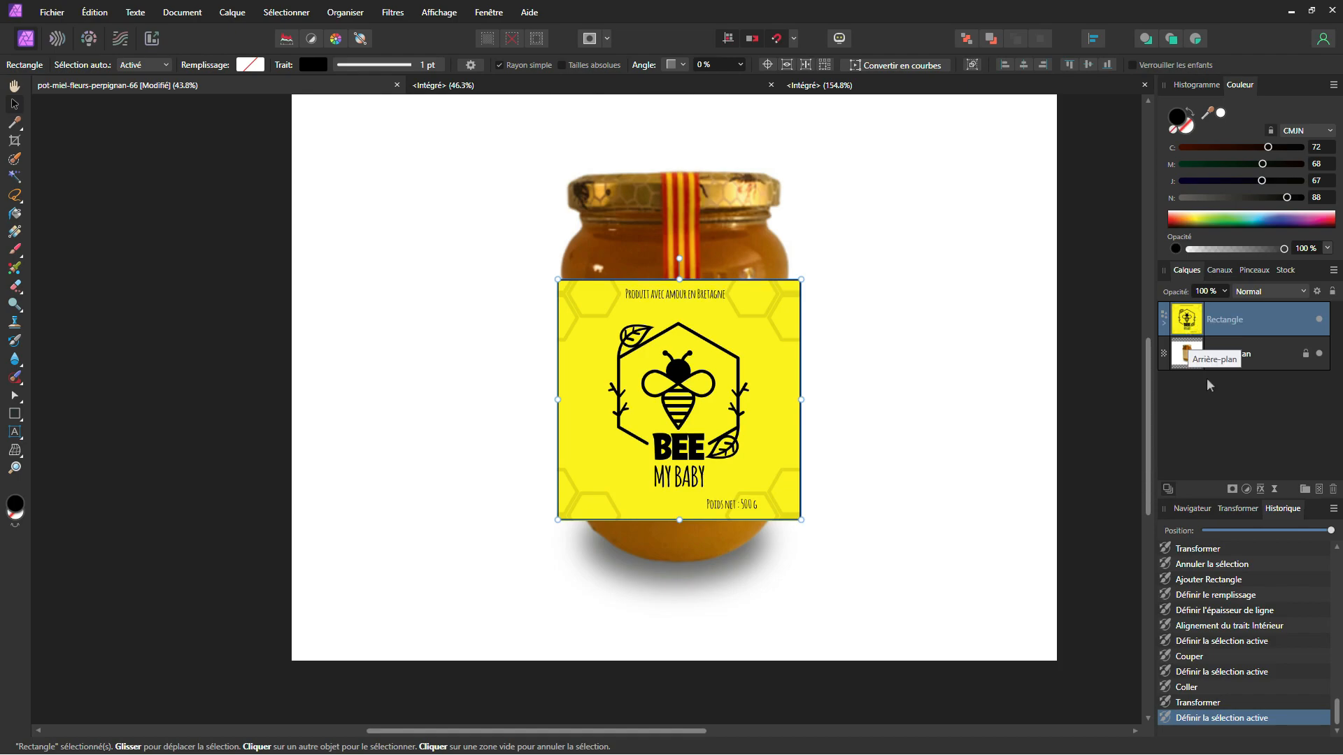
{"action": "left_click", "coordinate": [1274, 490]}
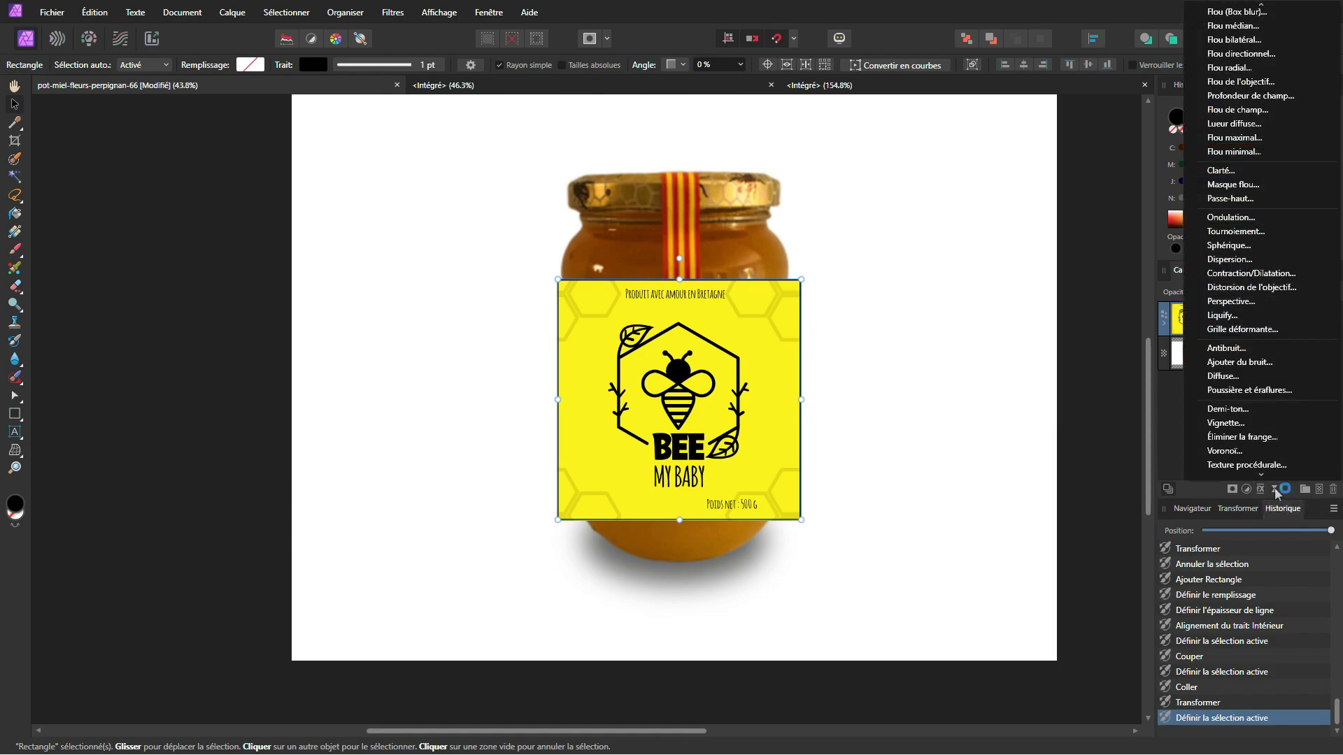
{"action": "left_click", "coordinate": [1242, 329]}
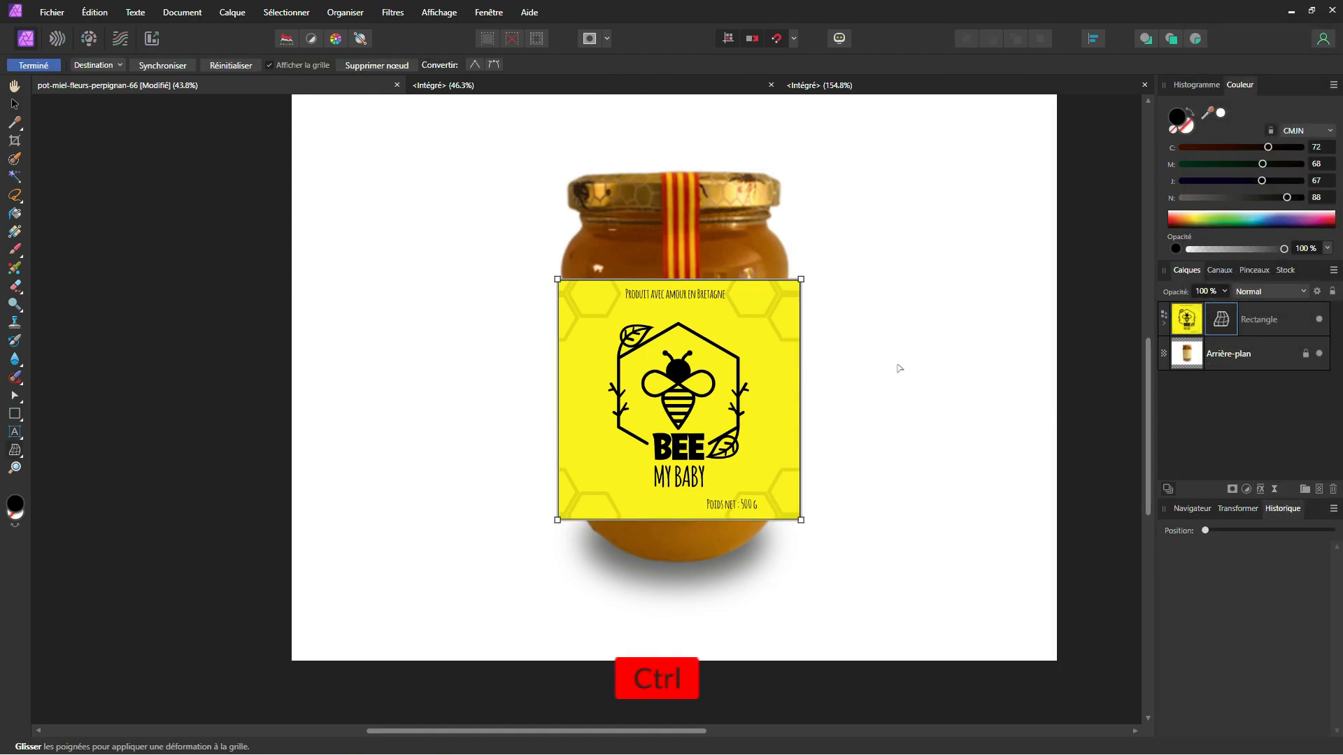
Bend the mesh's upper edge downward and fit its two upper corners to the top edge of the jar's blank label
{"action": "scroll", "coordinate": [634, 415], "scroll_direction": "up", "scroll_amount": 3}
{"action": "scroll", "coordinate": [692, 266], "scroll_direction": "up", "scroll_amount": 3}
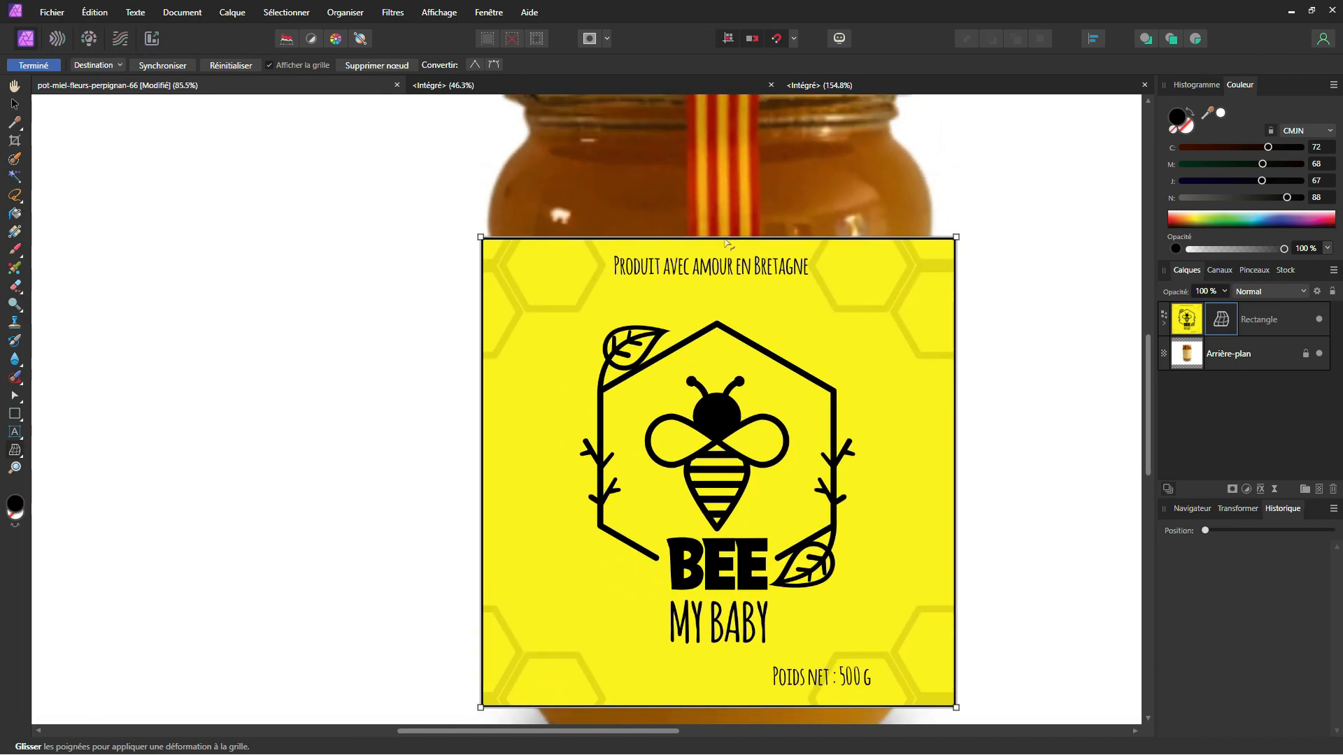
{"action": "left_click_drag", "start_coordinate": [725, 243], "coordinate": [727, 280]}
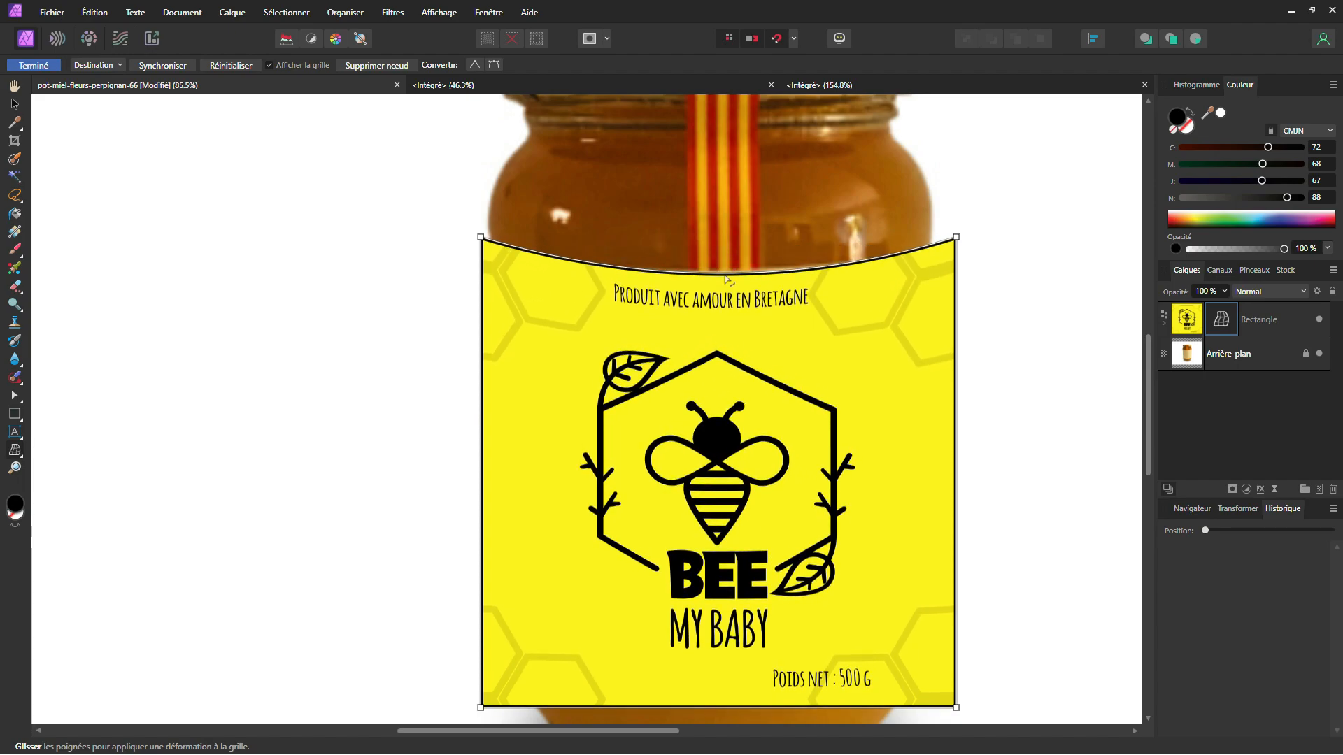
{"action": "mouse_move", "coordinate": [725, 275]}
{"action": "left_mouse_down"}
{"action": "mouse_move", "coordinate": [723, 228]}
{"action": "mouse_move", "coordinate": [723, 273]}
{"action": "left_mouse_up"}
{"action": "left_click", "coordinate": [481, 238]}
{"action": "mouse_move", "coordinate": [480, 237]}
{"action": "left_mouse_down"}
{"action": "mouse_move", "coordinate": [494, 261]}
{"action": "mouse_move", "coordinate": [494, 248]}
{"action": "left_mouse_up"}
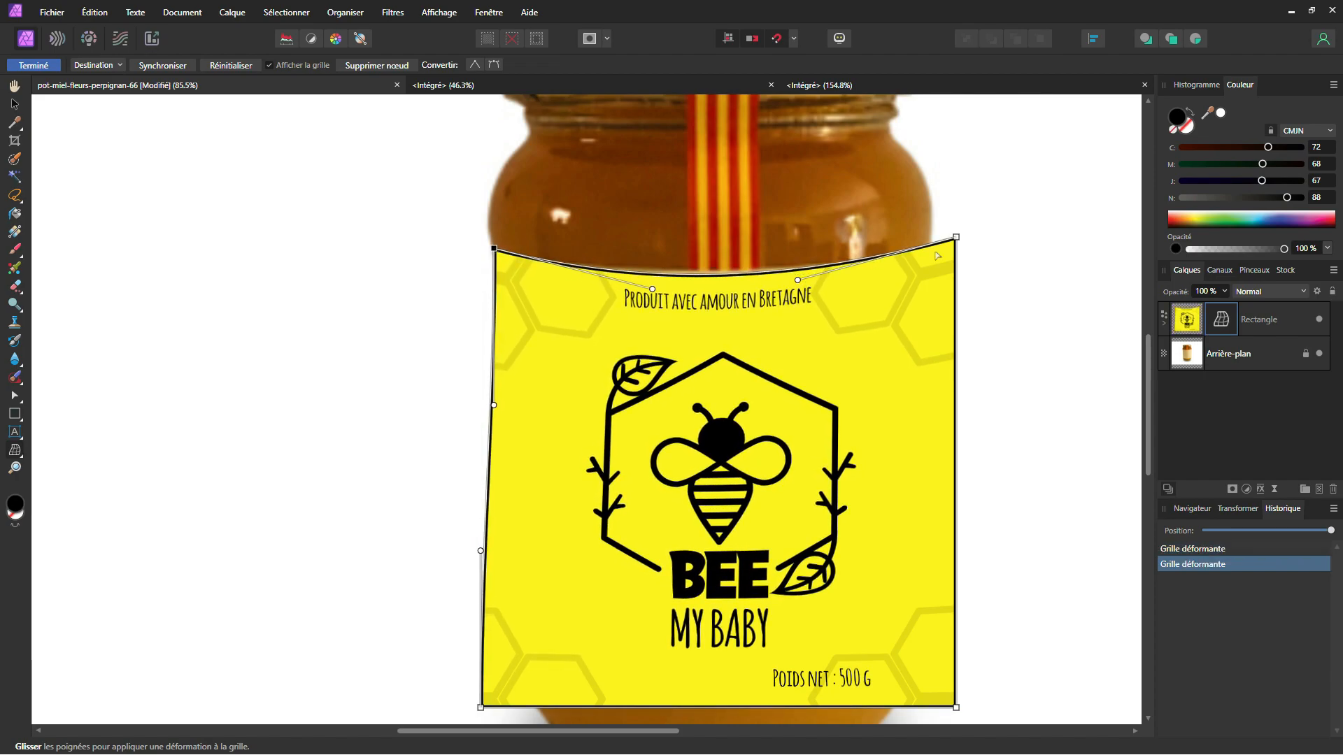
{"action": "mouse_move", "coordinate": [956, 237]}
{"action": "left_mouse_down"}
{"action": "mouse_move", "coordinate": [930, 255]}
{"action": "mouse_move", "coordinate": [931, 242]}
{"action": "left_mouse_up"}
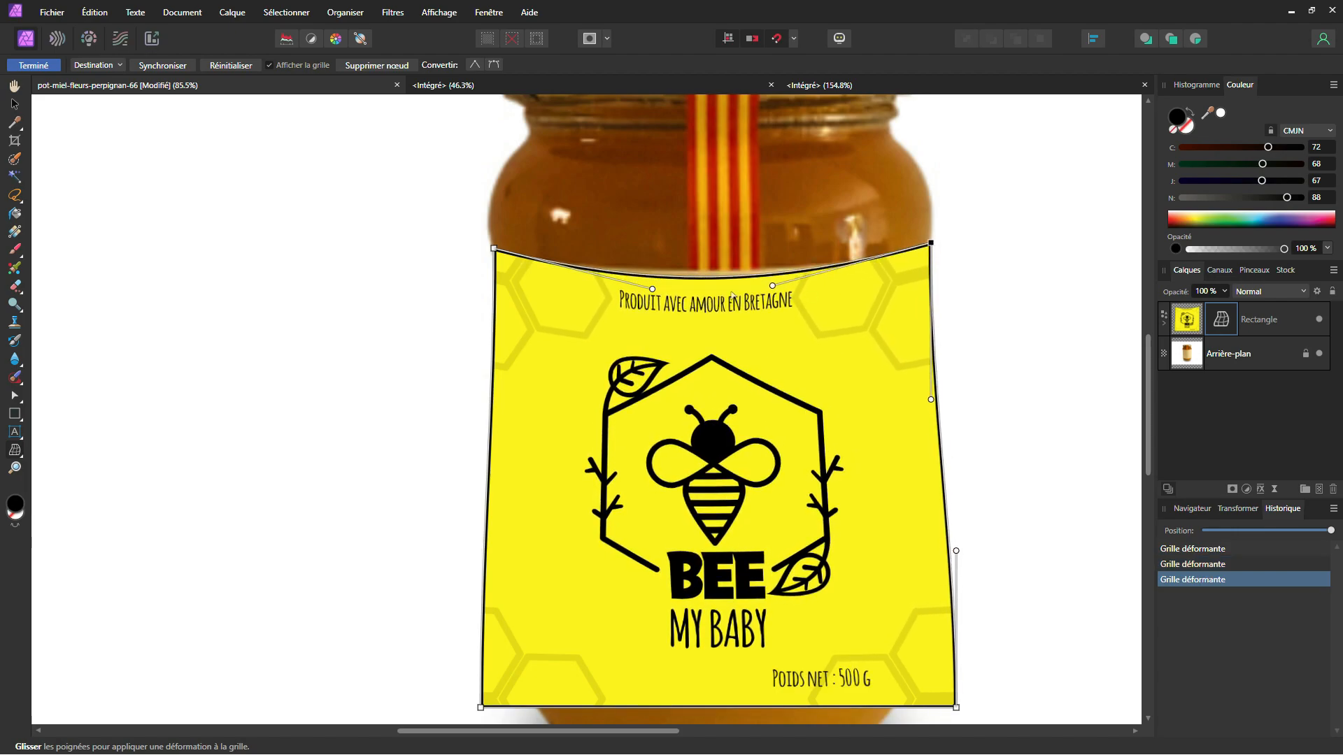
{"action": "left_click_drag", "start_coordinate": [651, 288], "coordinate": [653, 282]}
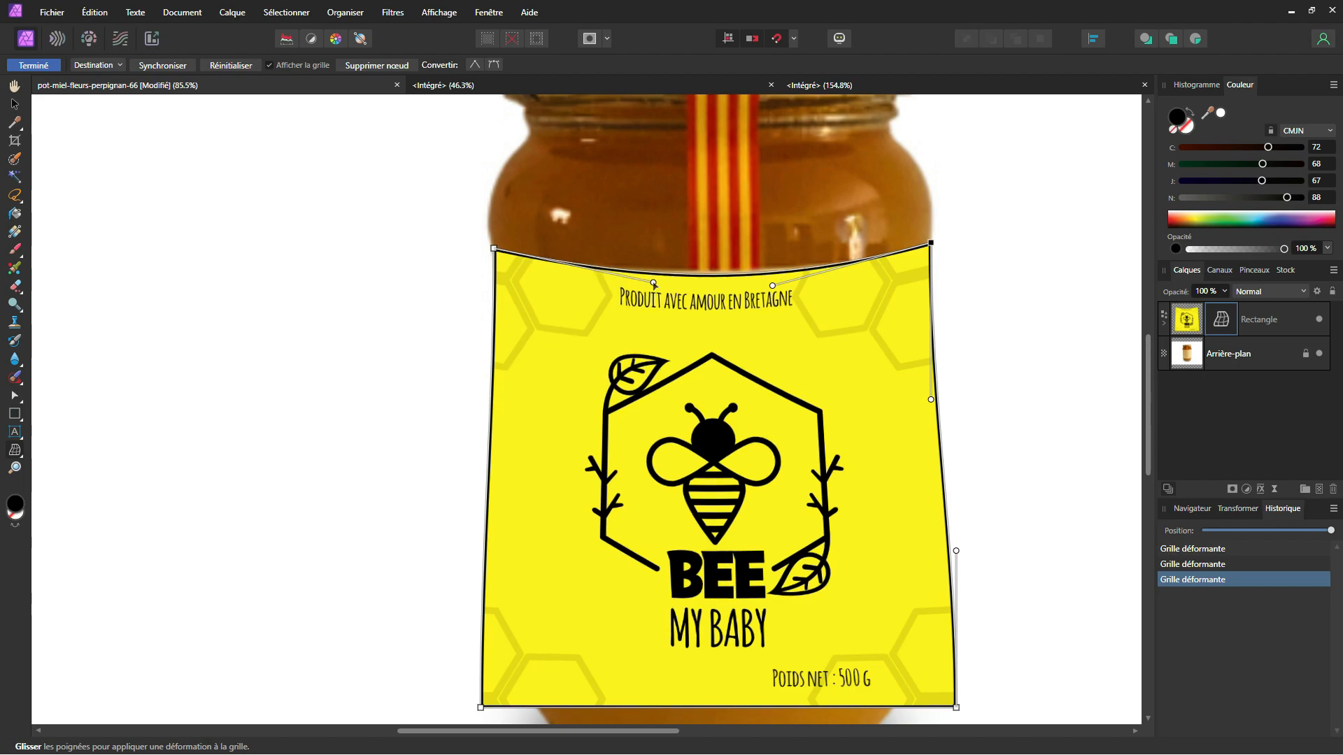
{"action": "left_click_drag", "start_coordinate": [772, 286], "coordinate": [776, 278]}
Fit the mesh's lower corners and bottom curve to the blank label, fine-tune the upper curve, and finish the warp
{"action": "scroll", "coordinate": [696, 343], "scroll_direction": "down", "scroll_amount": 1}
{"action": "scroll", "coordinate": [568, 555], "scroll_direction": "up", "scroll_amount": 4}
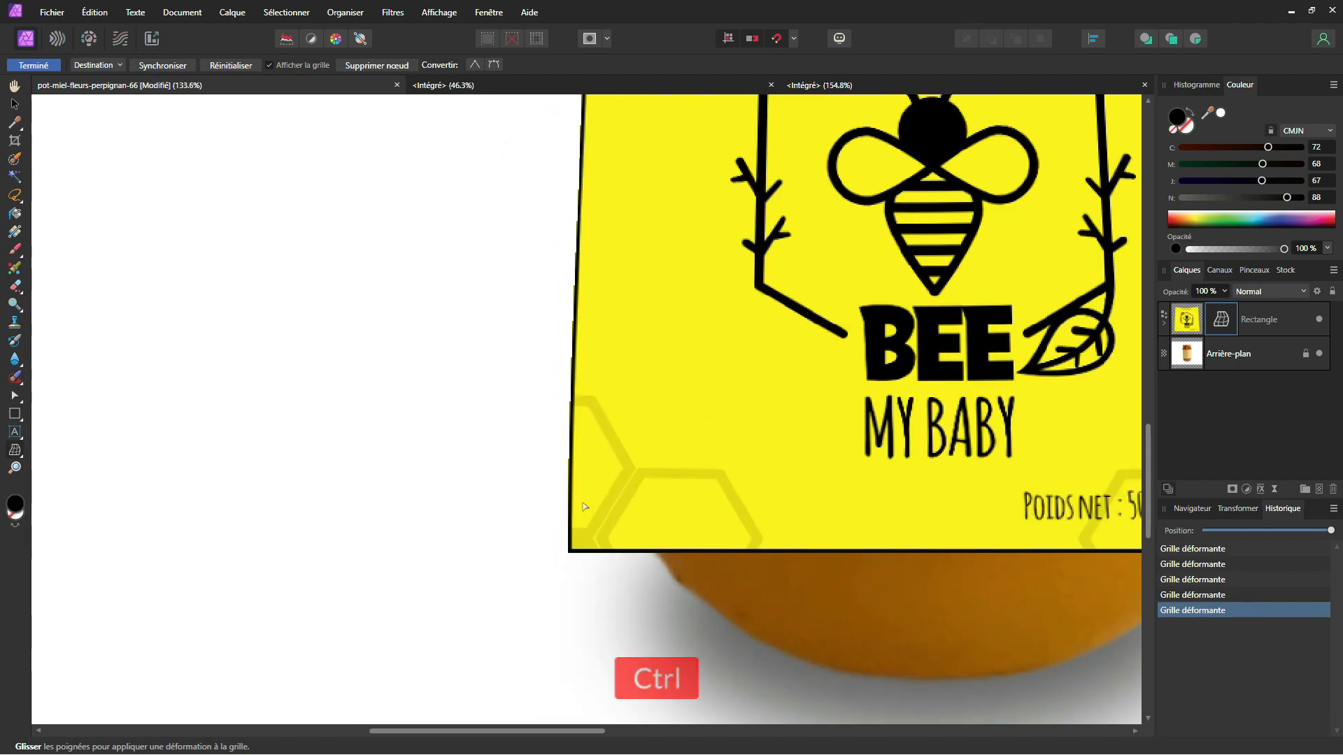
{"action": "left_click_drag", "start_coordinate": [567, 555], "coordinate": [669, 425]}
{"action": "scroll", "coordinate": [614, 442], "scroll_direction": "down", "scroll_amount": 2}
{"action": "left_click_drag", "start_coordinate": [657, 339], "coordinate": [662, 338]}
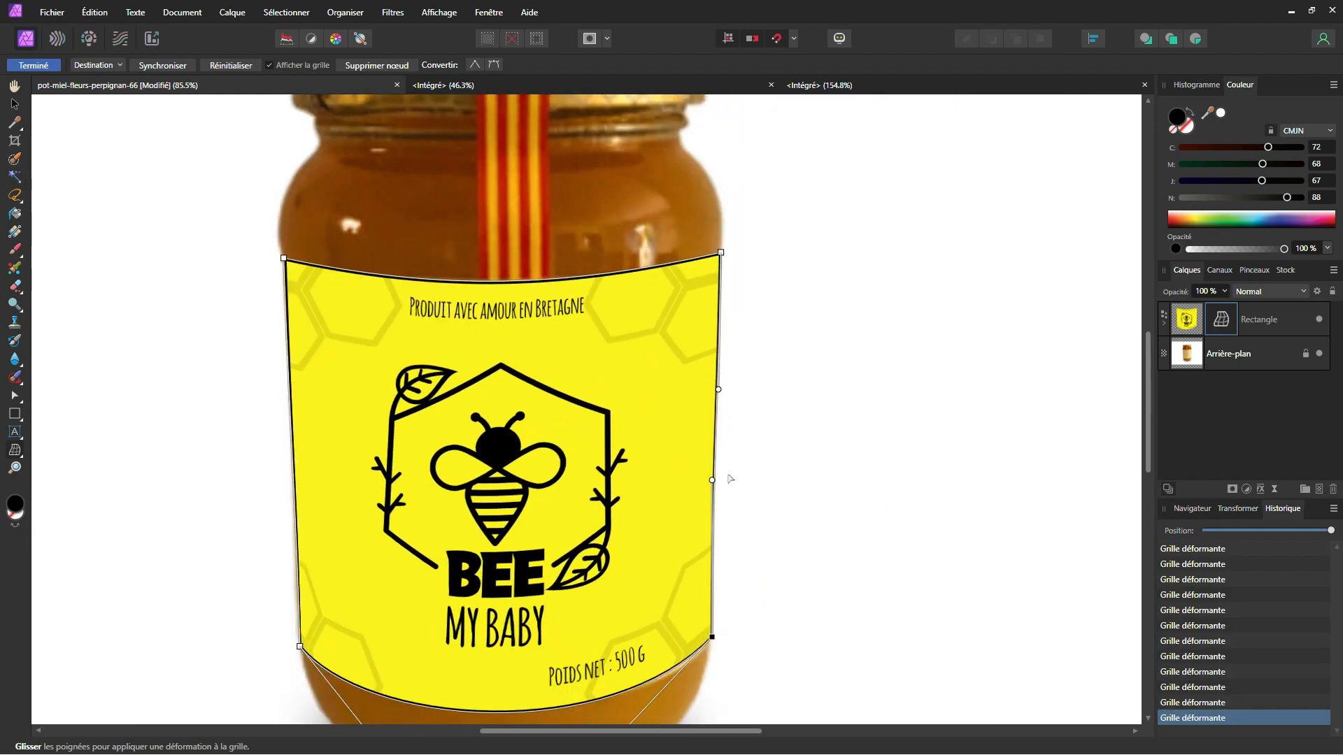
{"action": "left_click_drag", "start_coordinate": [564, 286], "coordinate": [556, 294]}
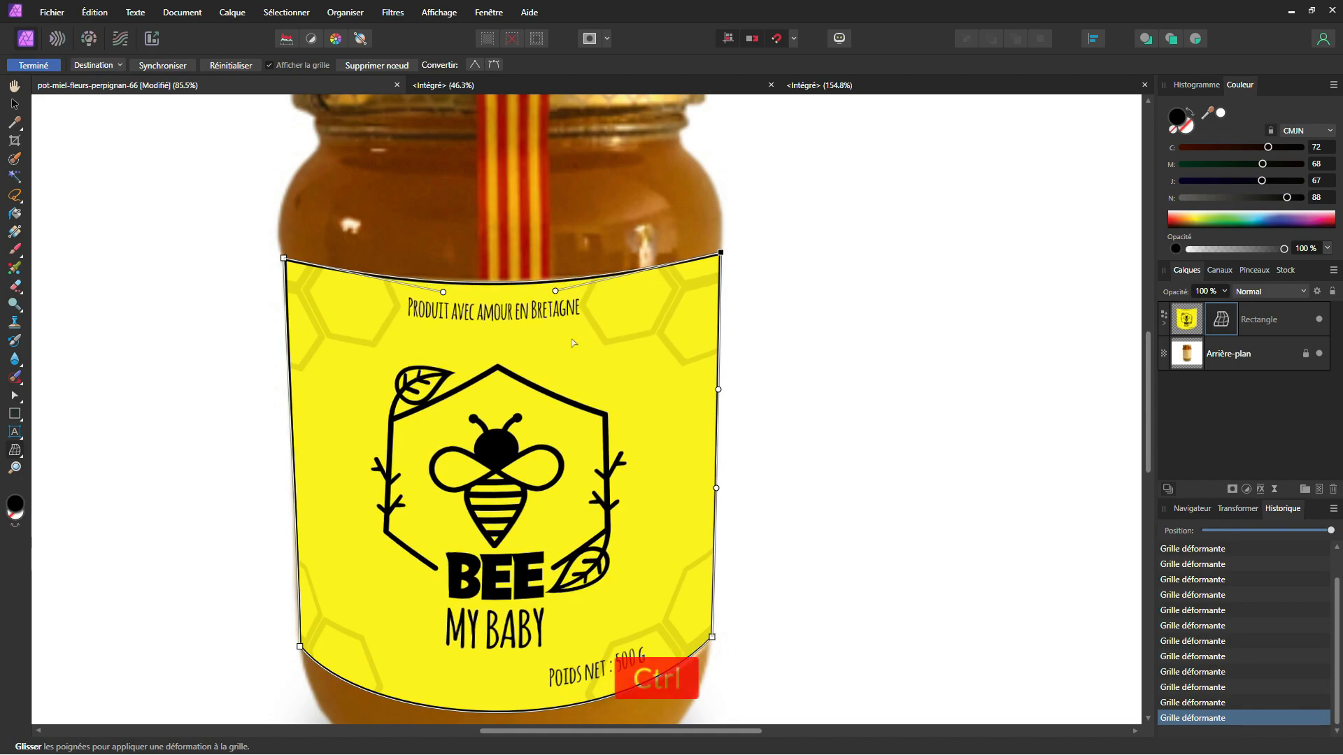
{"action": "scroll", "coordinate": [490, 280], "scroll_direction": "down", "scroll_amount": 1}
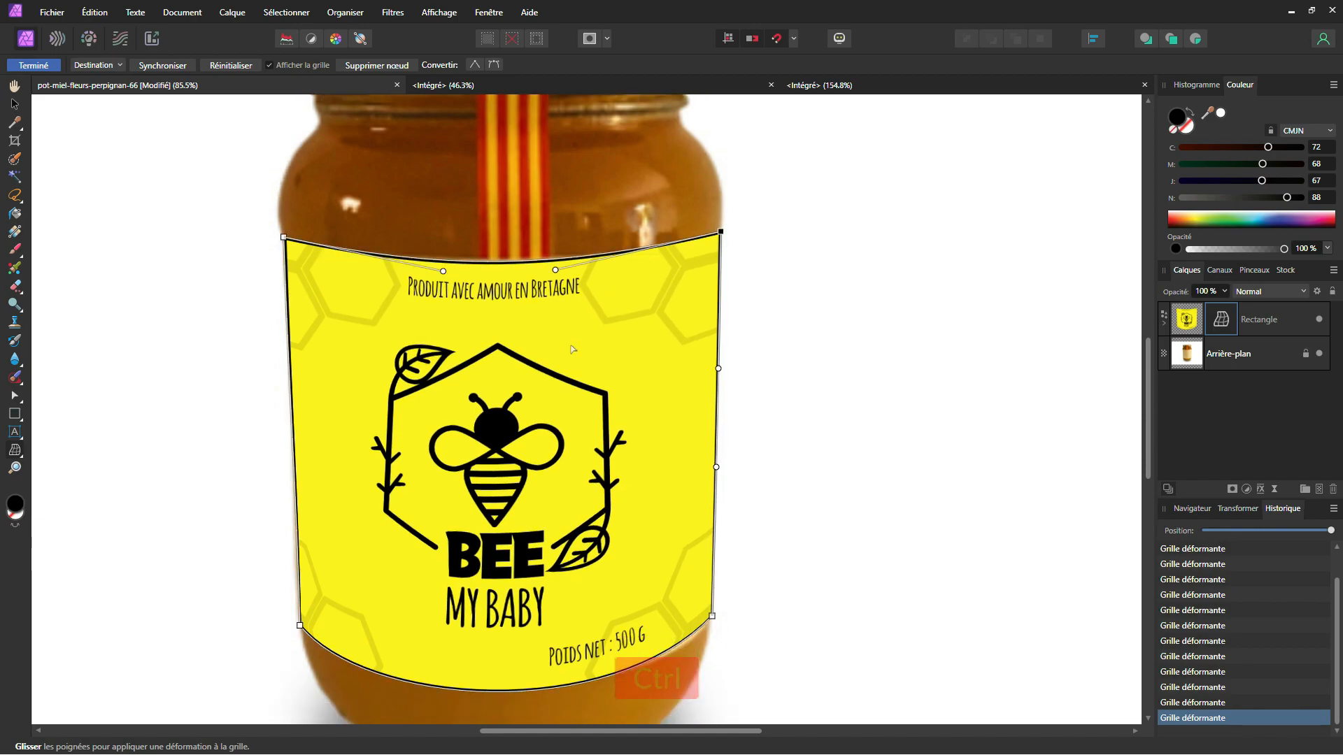
{"action": "left_click", "coordinate": [33, 65]}
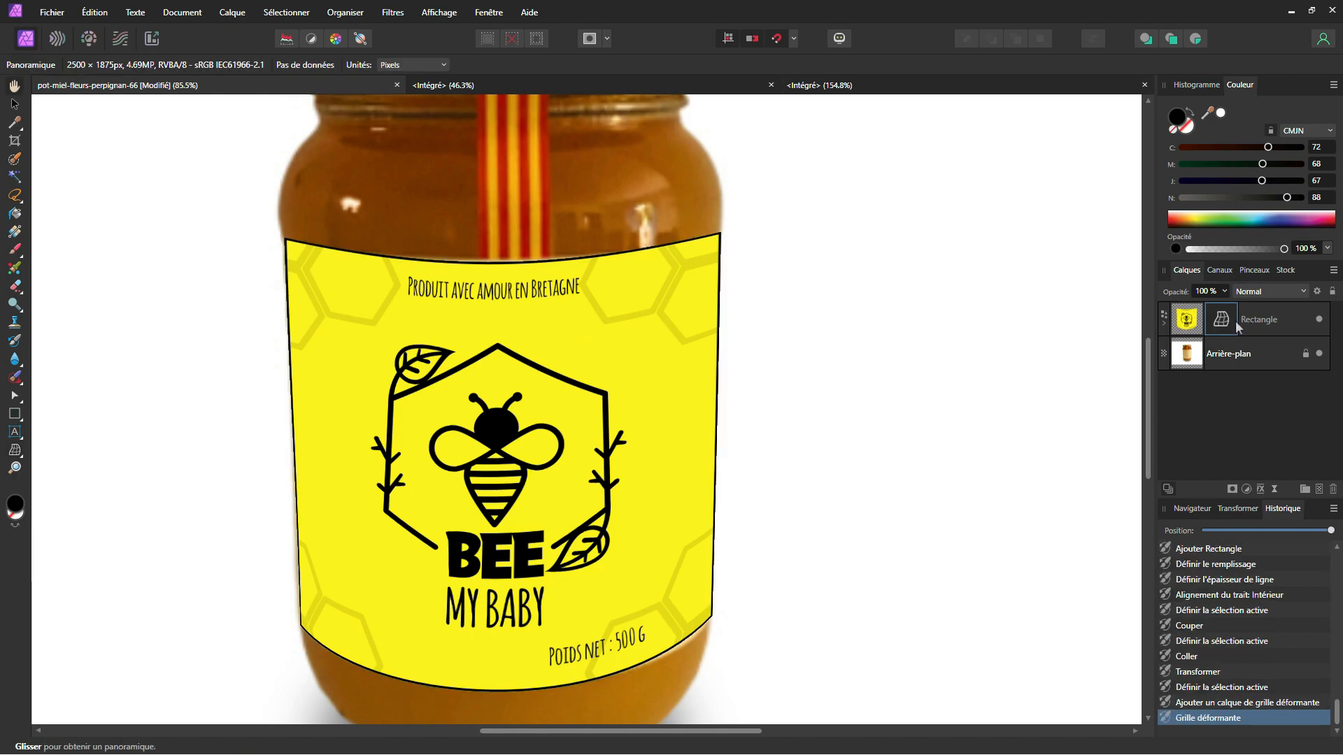
Remove the black stroke from the warped Rectangle layer
{"action": "left_click", "coordinate": [1262, 323]}
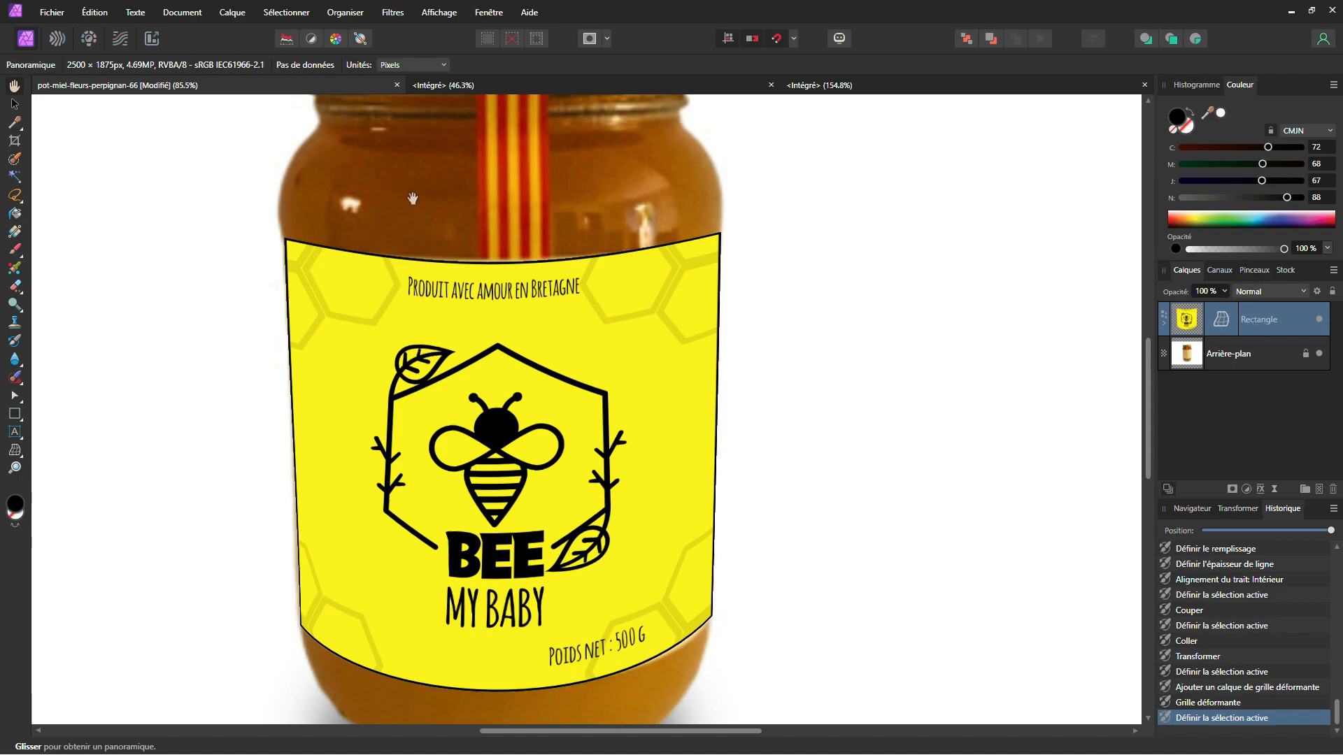
{"action": "key", "text": "v"}
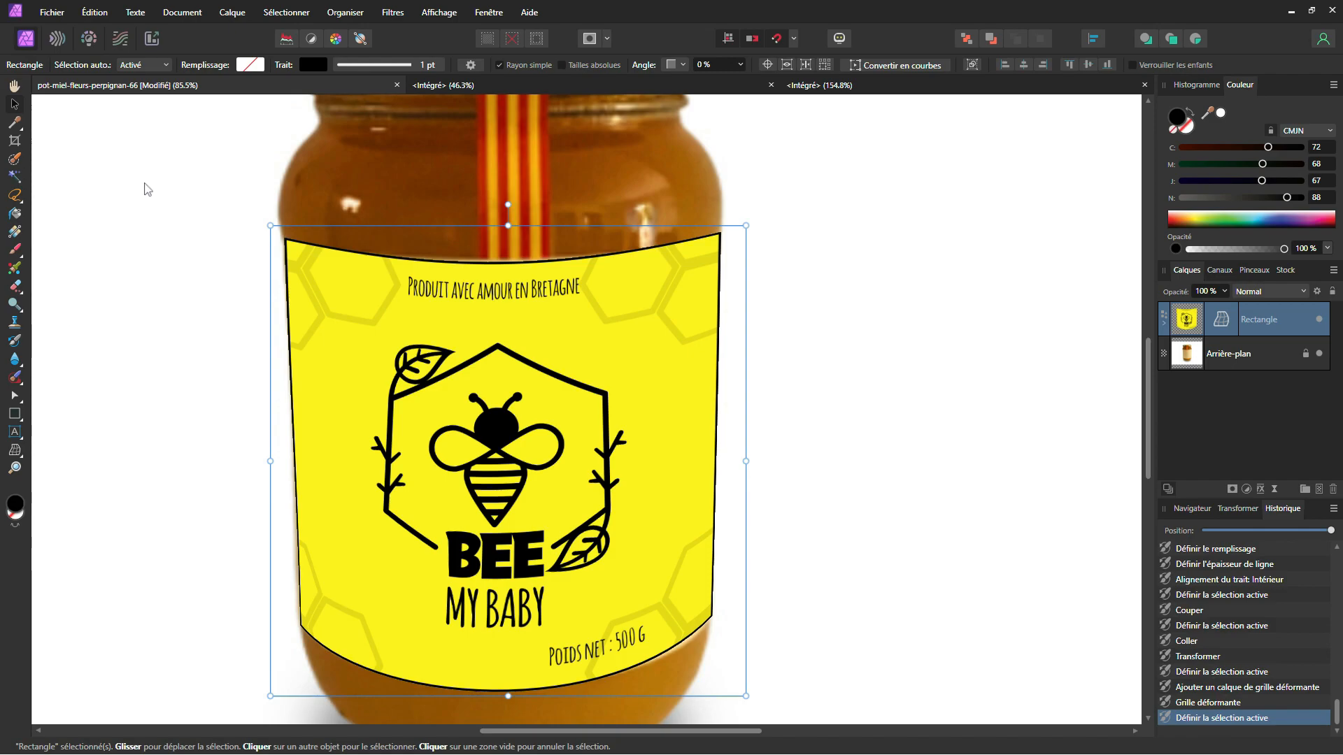
{"action": "left_click", "coordinate": [316, 65]}
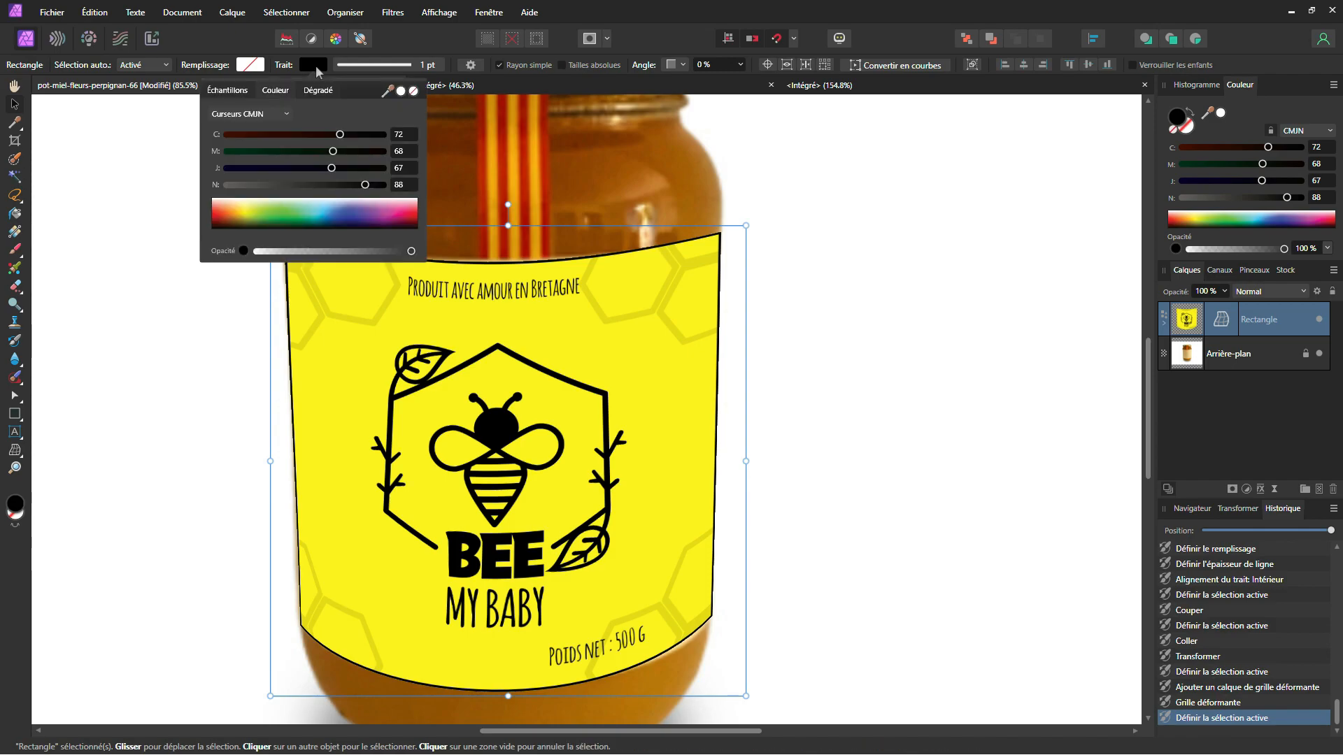
{"action": "left_click", "coordinate": [364, 67]}
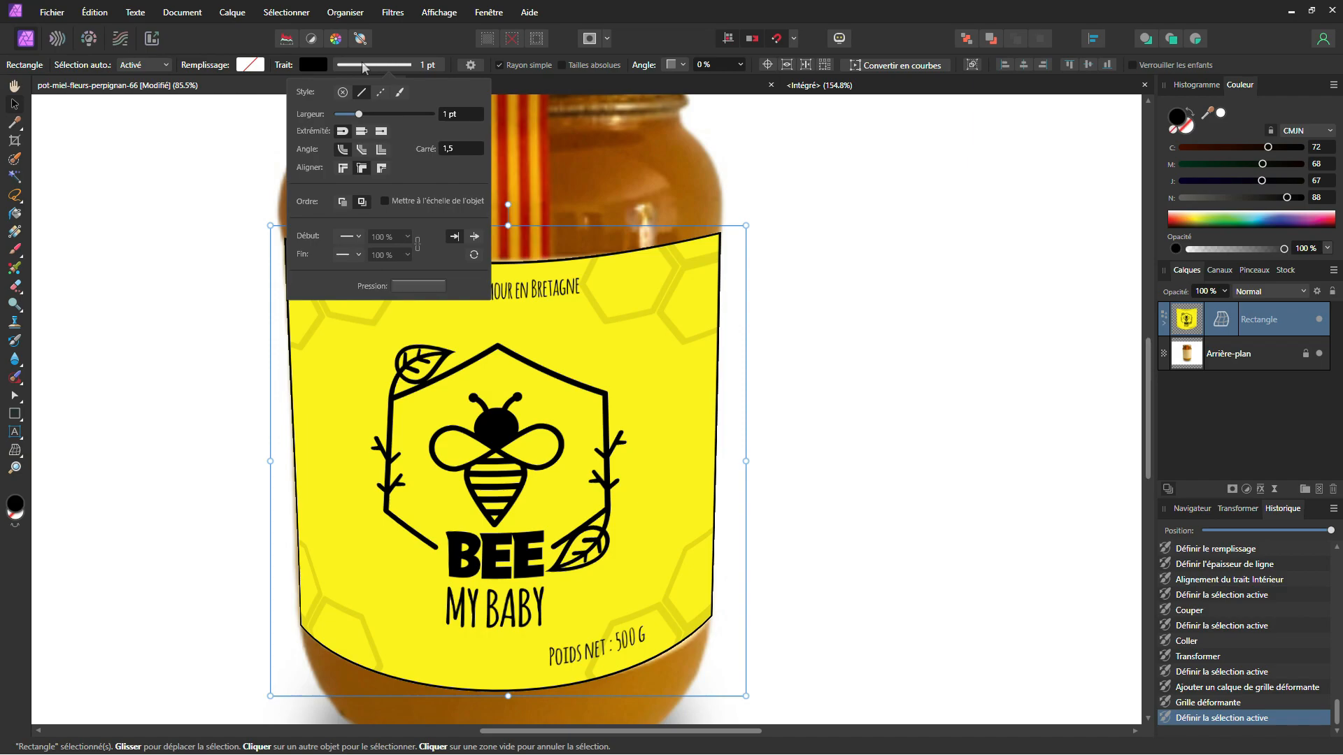
{"action": "left_click", "coordinate": [342, 92]}
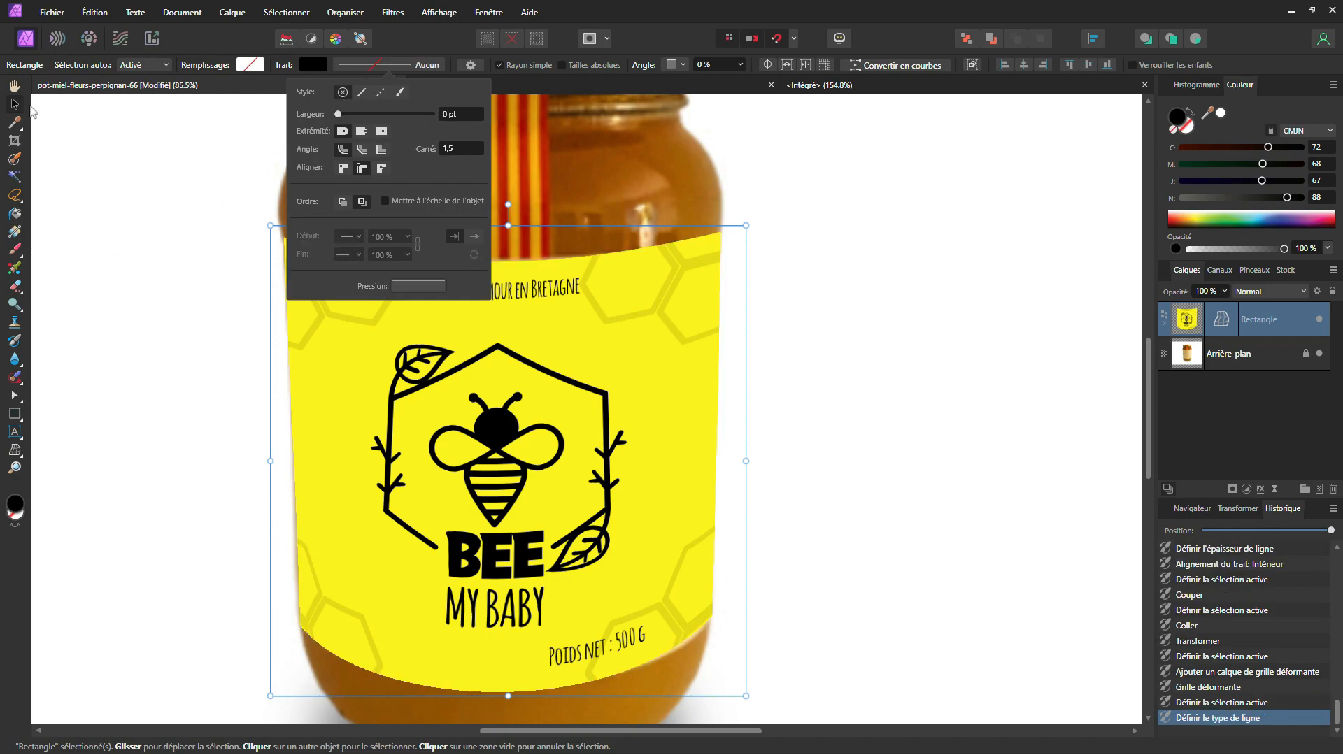
{"action": "scroll", "coordinate": [536, 441], "scroll_direction": "down", "scroll_amount": 2}
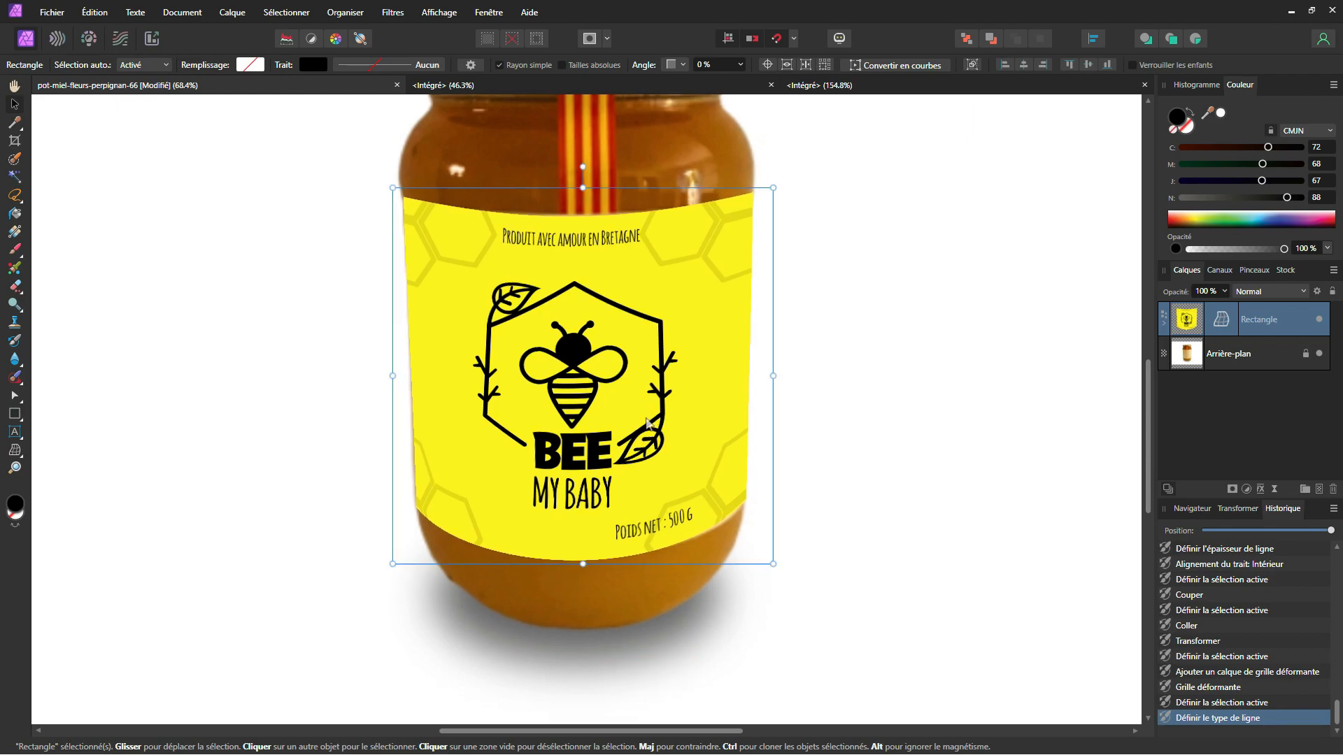
Reopen the label's mesh warp and refine the right-hand curve handles of its bottom and top edges
{"action": "double_click", "coordinate": [1225, 324]}
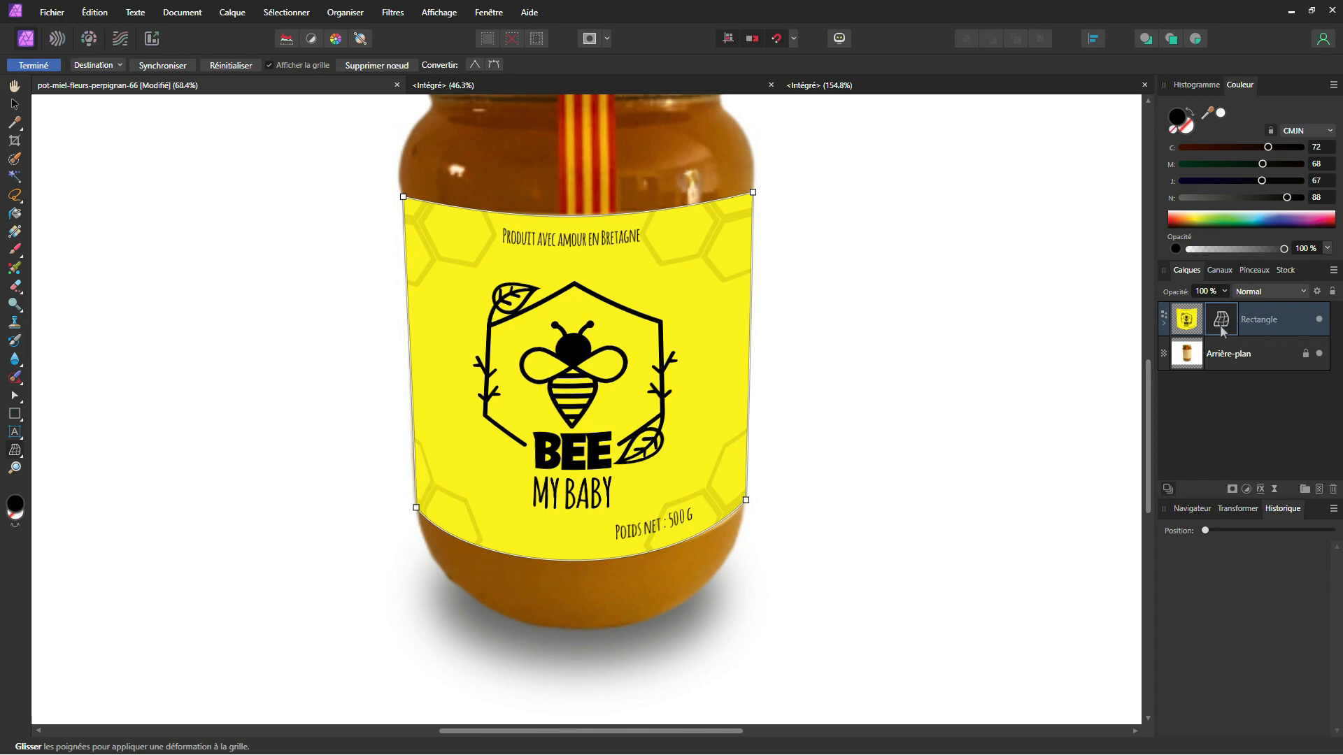
{"action": "double_click", "coordinate": [1222, 326]}
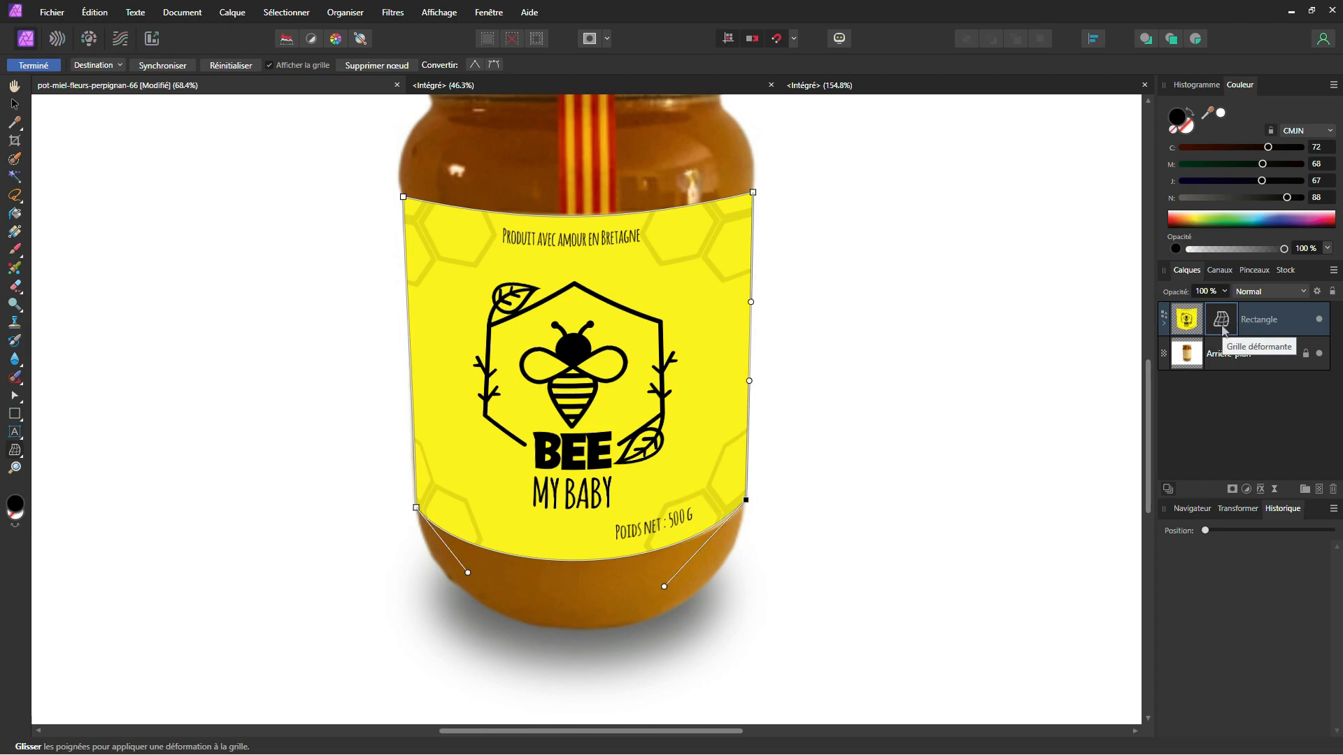
{"action": "left_click_drag", "start_coordinate": [664, 588], "coordinate": [673, 588]}
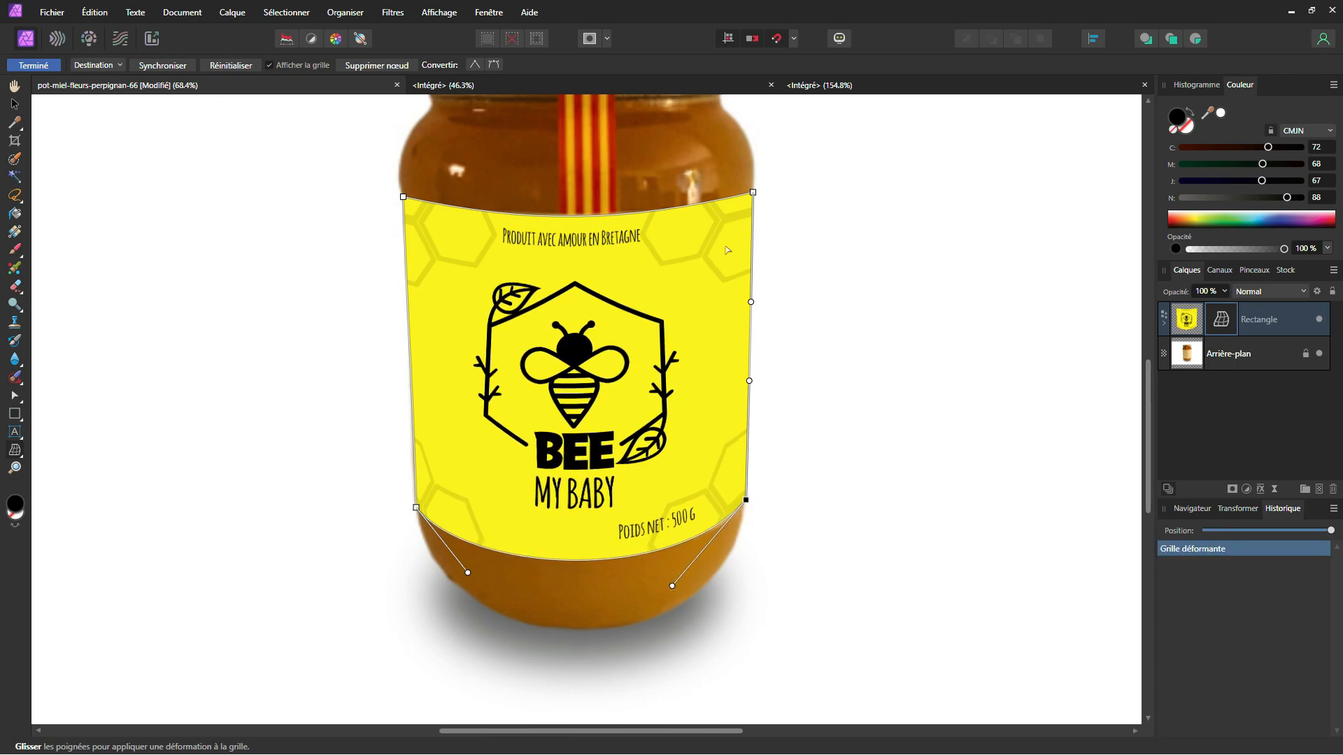
{"action": "left_click", "coordinate": [752, 192]}
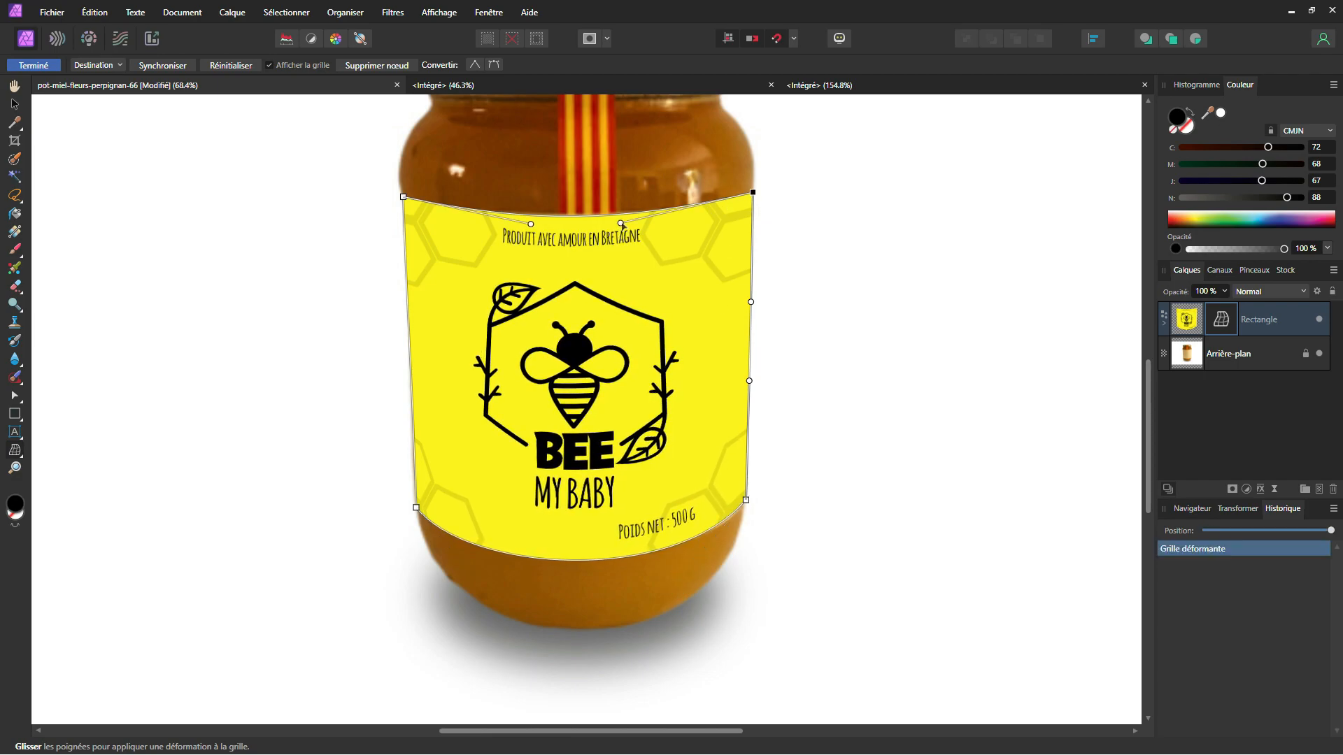
{"action": "left_click_drag", "start_coordinate": [621, 223], "coordinate": [623, 230]}
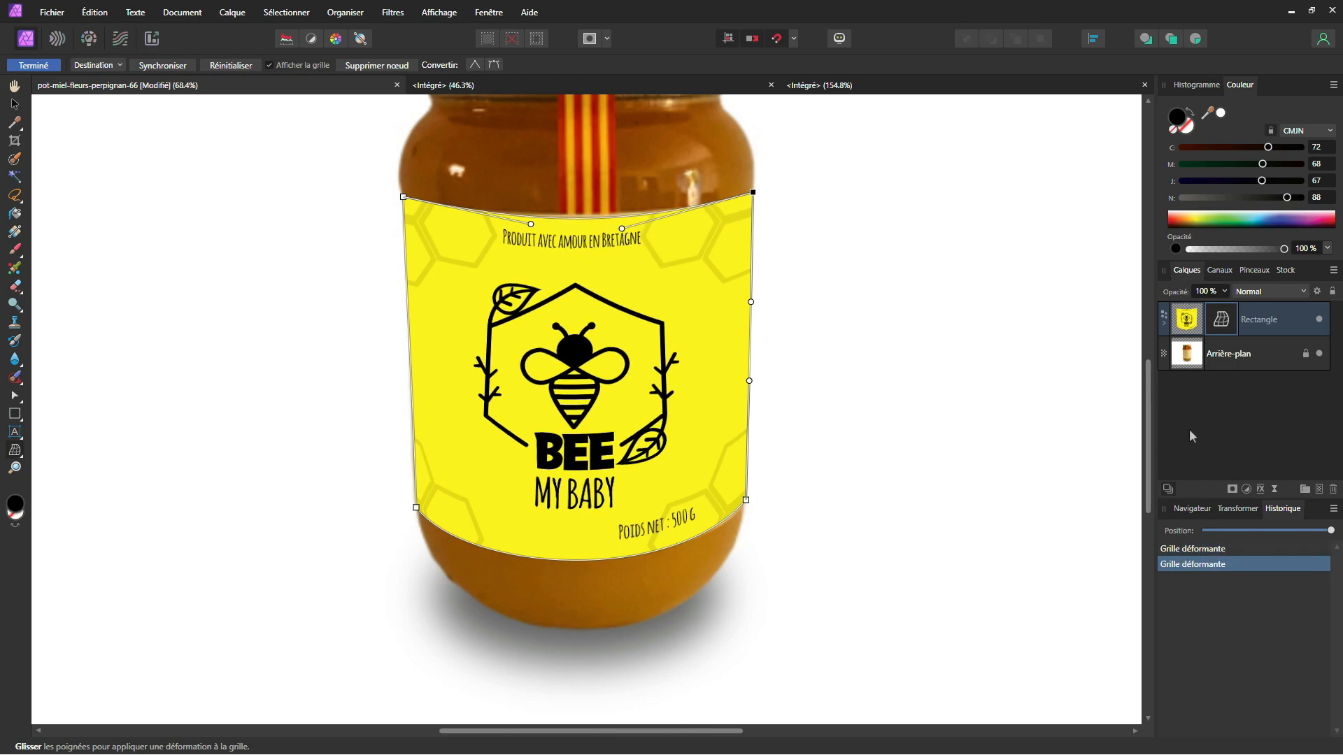
Set the Rectangle layer's blend mode to Produit
{"action": "left_click", "coordinate": [1277, 326]}
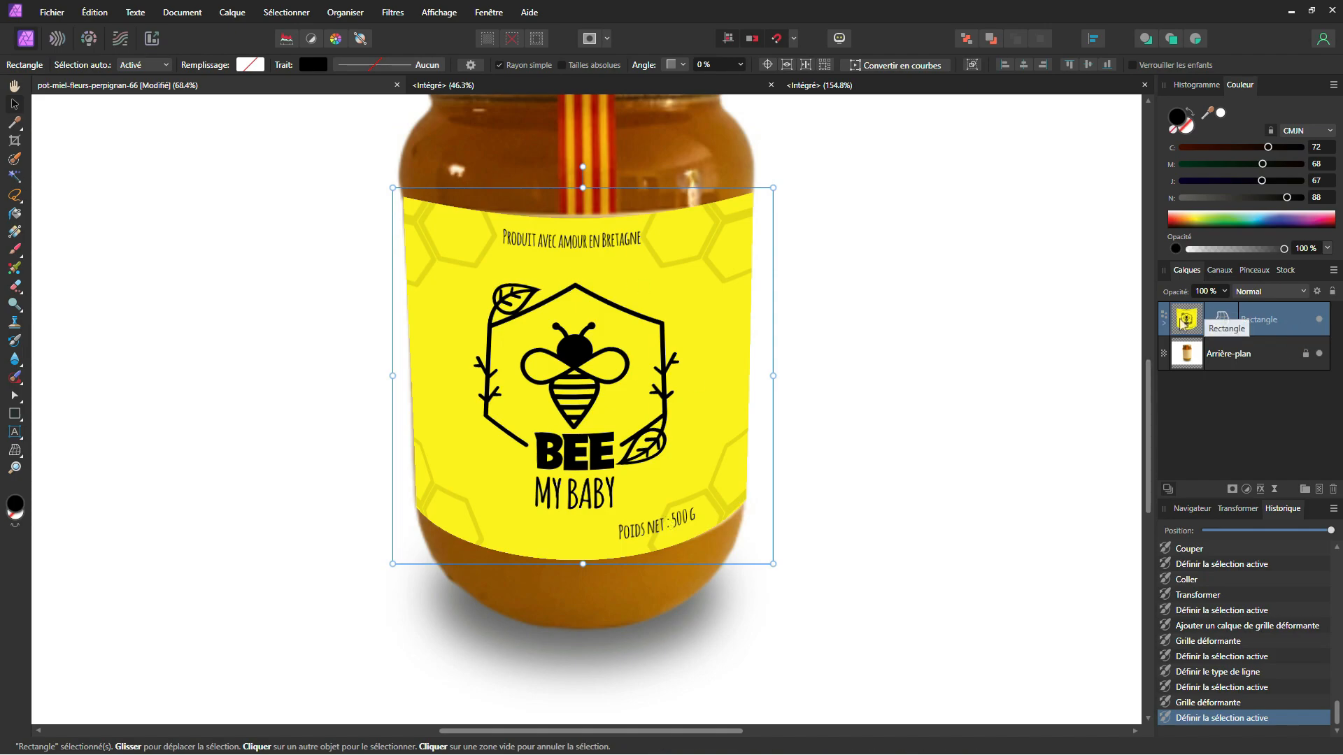
{"action": "left_click", "coordinate": [1285, 296]}
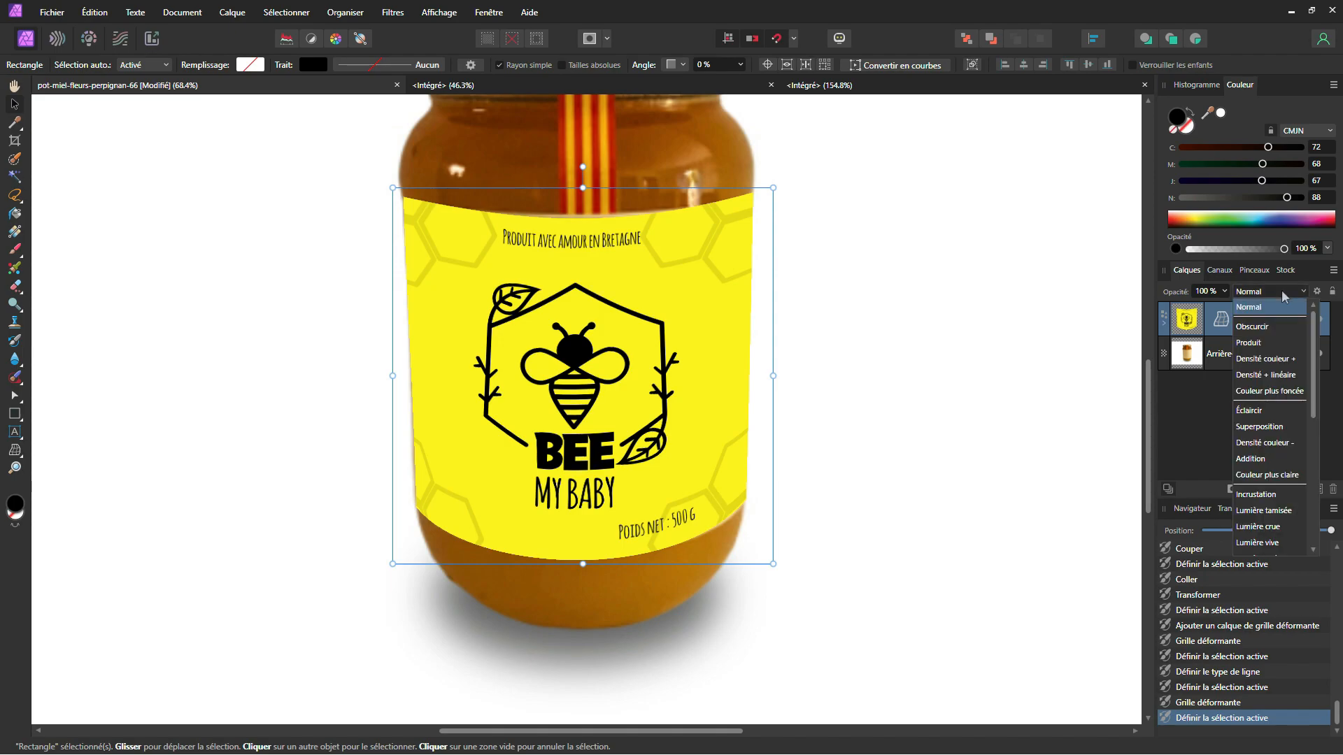
{"action": "left_click", "coordinate": [1267, 344]}
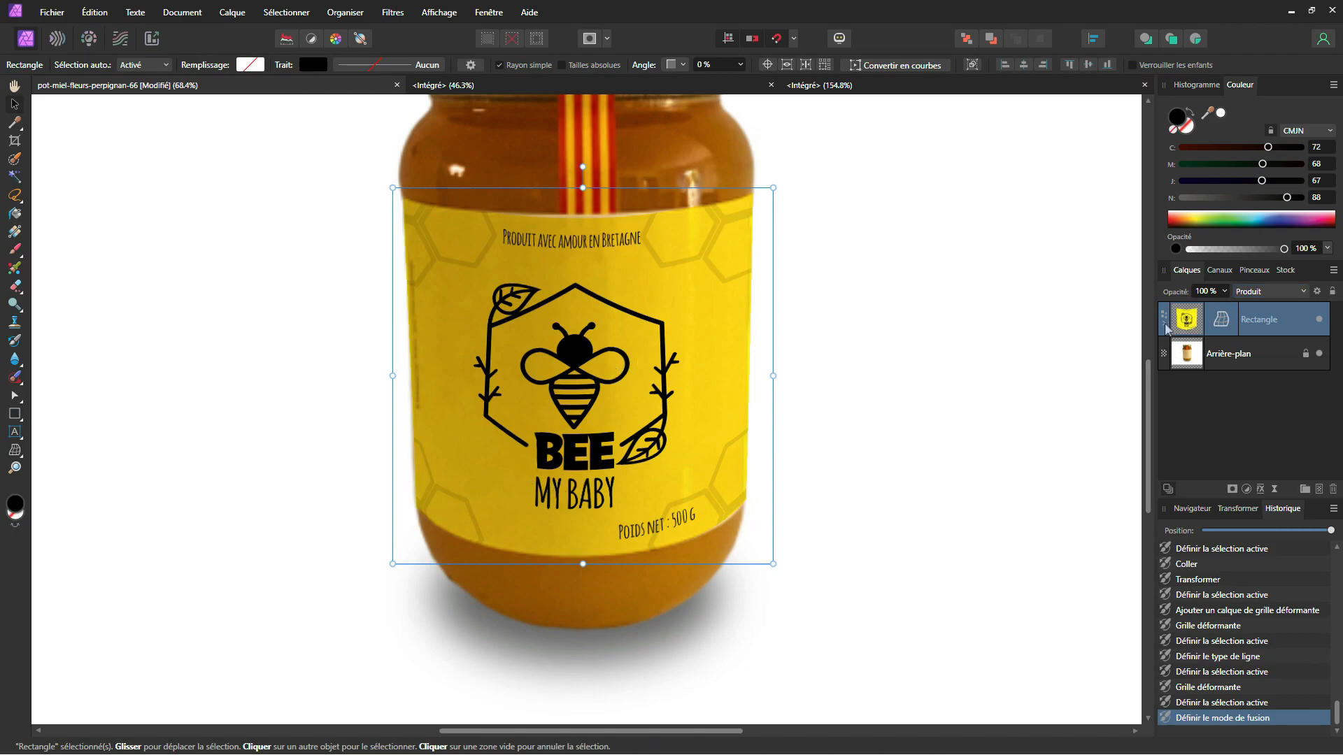
Select the embedded label design nested in the Rectangle layer and shift it slightly to the right on the jar
{"action": "double_click", "coordinate": [645, 363]}
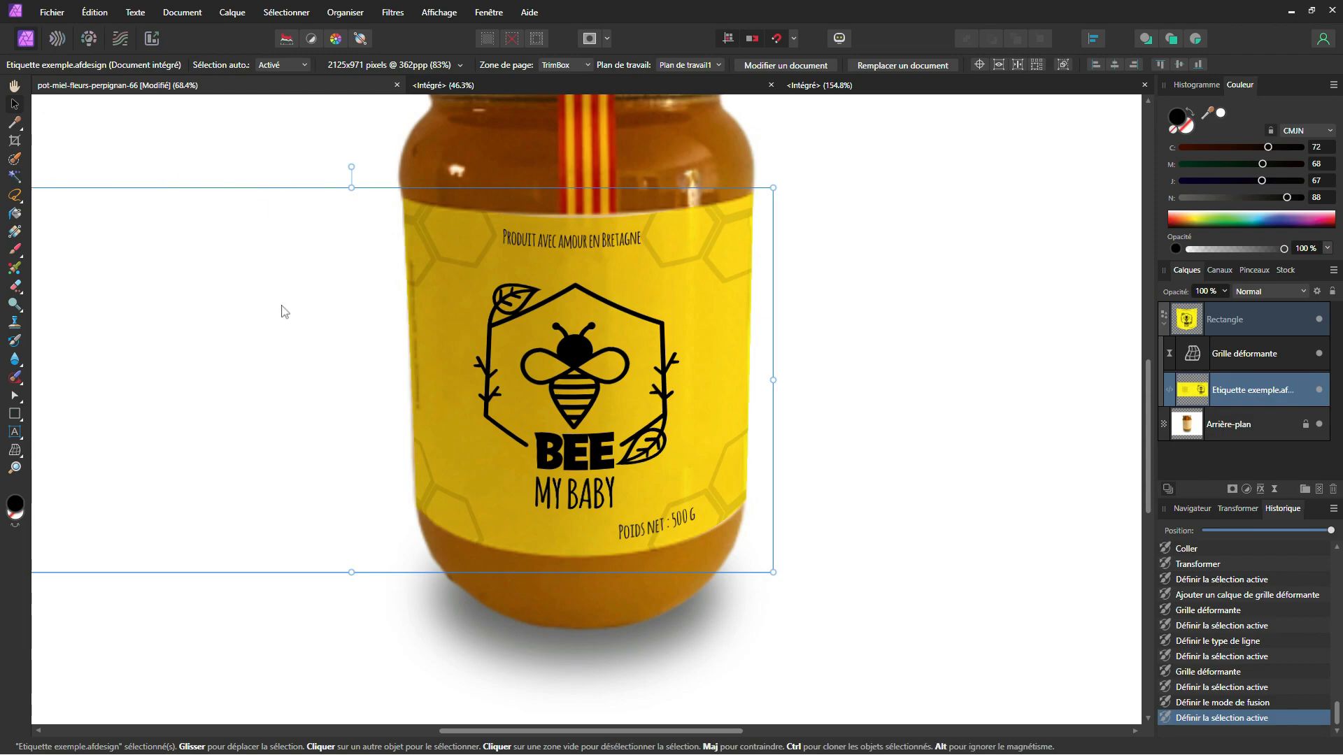
{"action": "mouse_move", "coordinate": [299, 328]}
{"action": "left_mouse_down"}
{"action": "mouse_move", "coordinate": [435, 312]}
{"action": "mouse_move", "coordinate": [761, 321]}
{"action": "mouse_move", "coordinate": [428, 324]}
{"action": "mouse_move", "coordinate": [292, 343]}
{"action": "mouse_move", "coordinate": [316, 328]}
{"action": "left_mouse_up"}
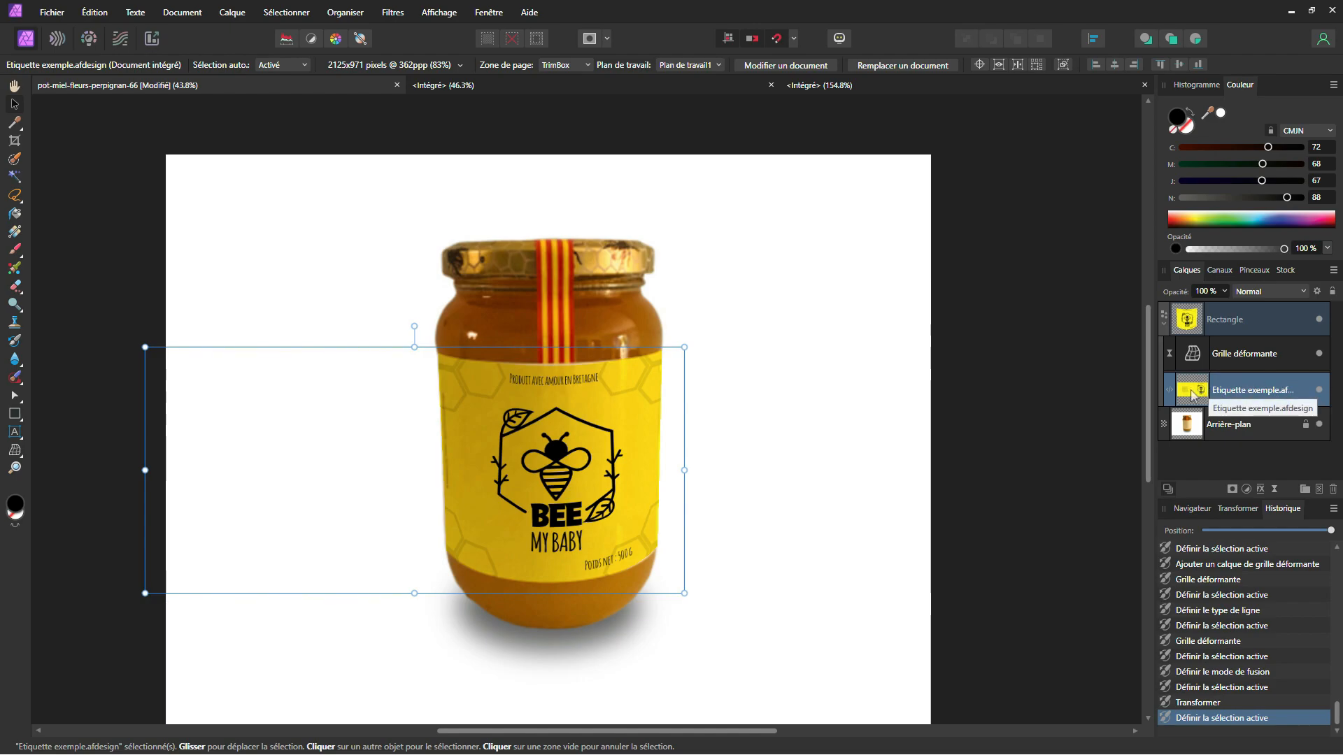
Open the embedded Etiquette exemple.afdesign document nested in the Rectangle layer for editing
{"action": "left_click", "coordinate": [1163, 320]}
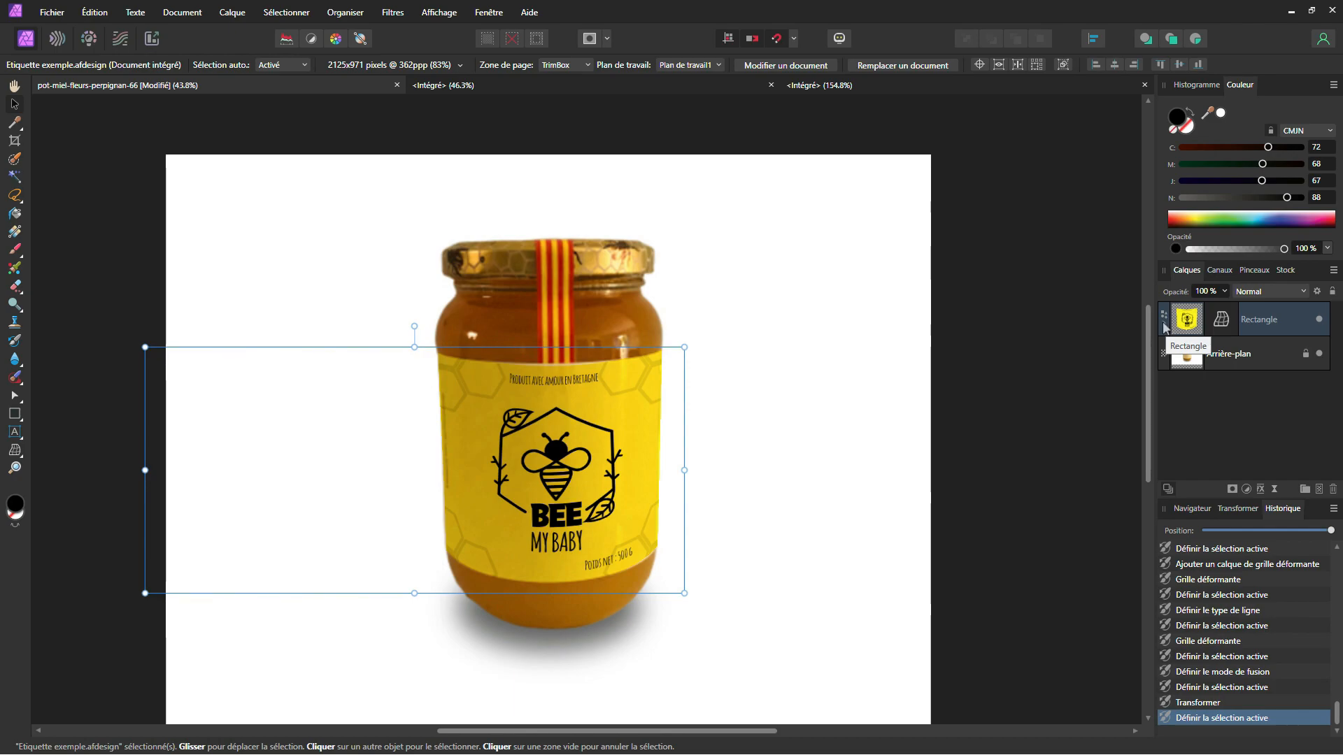
{"action": "left_click", "coordinate": [1164, 323]}
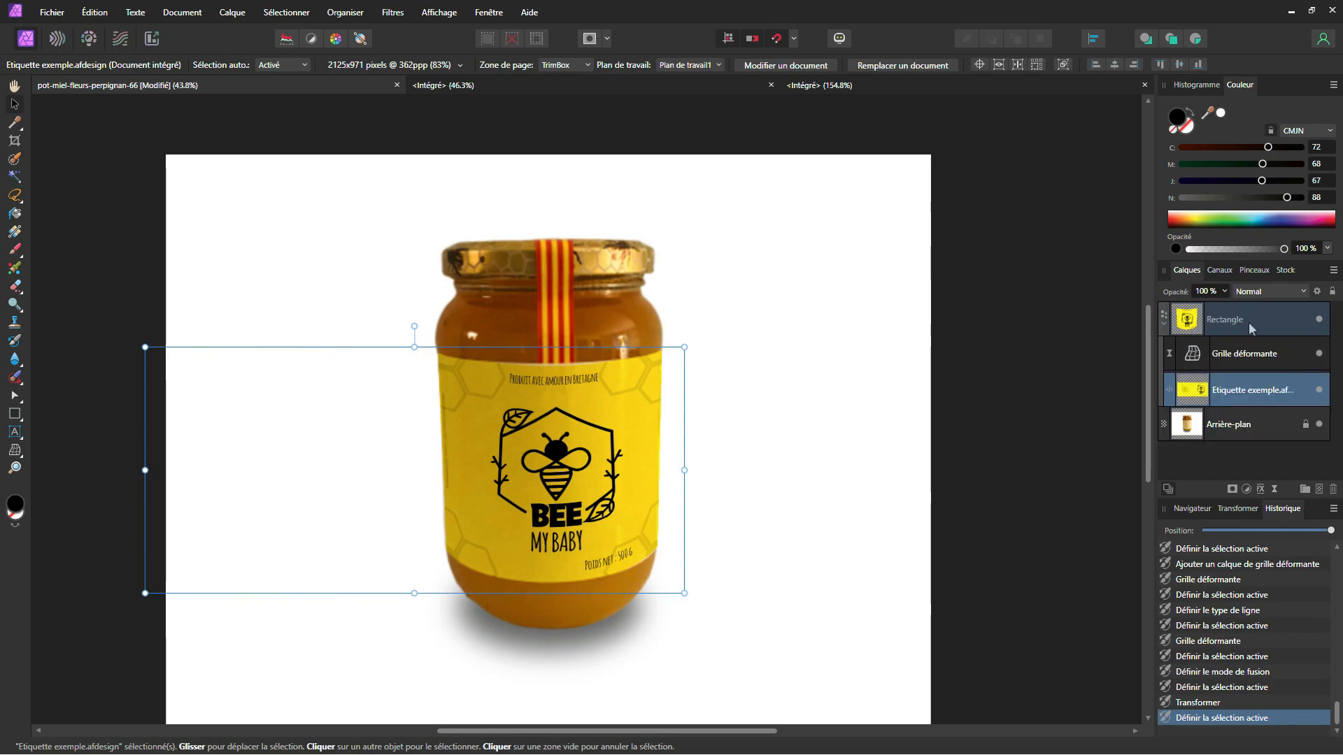
{"action": "double_click", "coordinate": [1198, 392]}
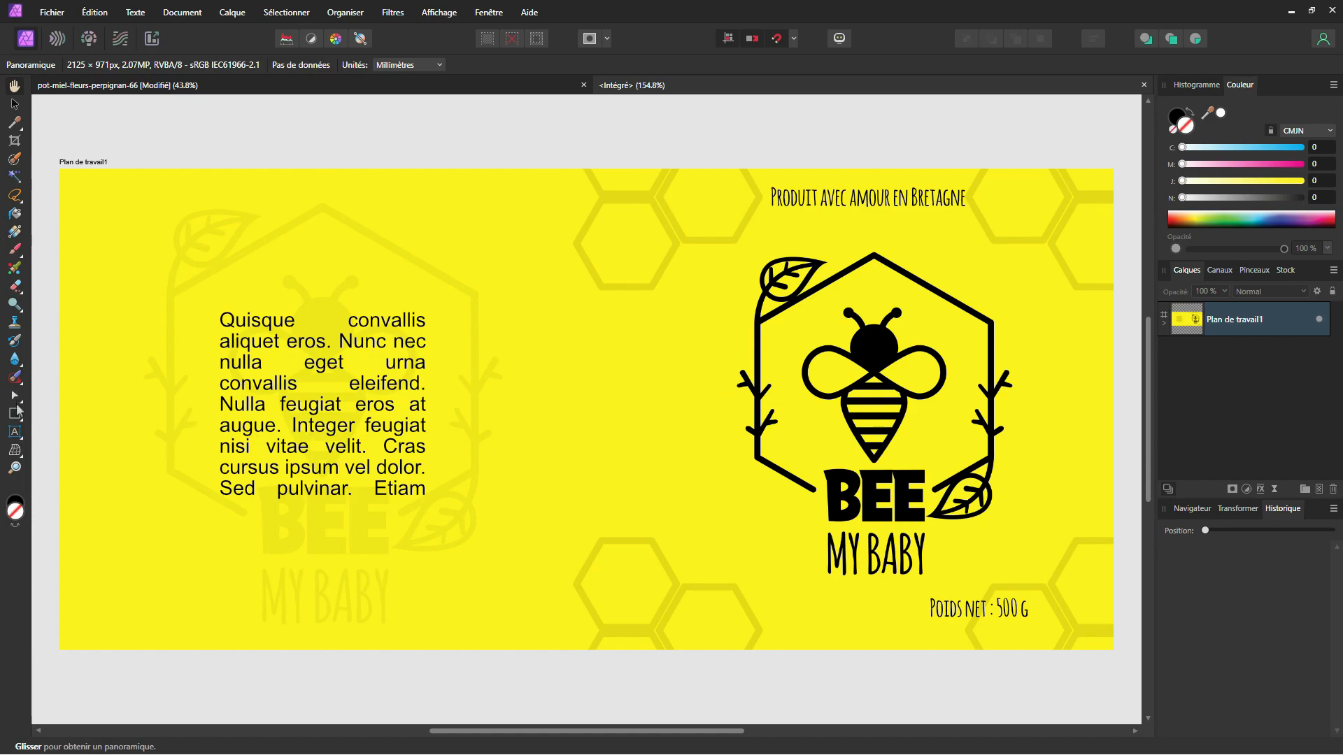
Draw a small six-sided polygon in the empty yellow area just left of the bee logo
{"action": "left_click", "coordinate": [17, 415]}
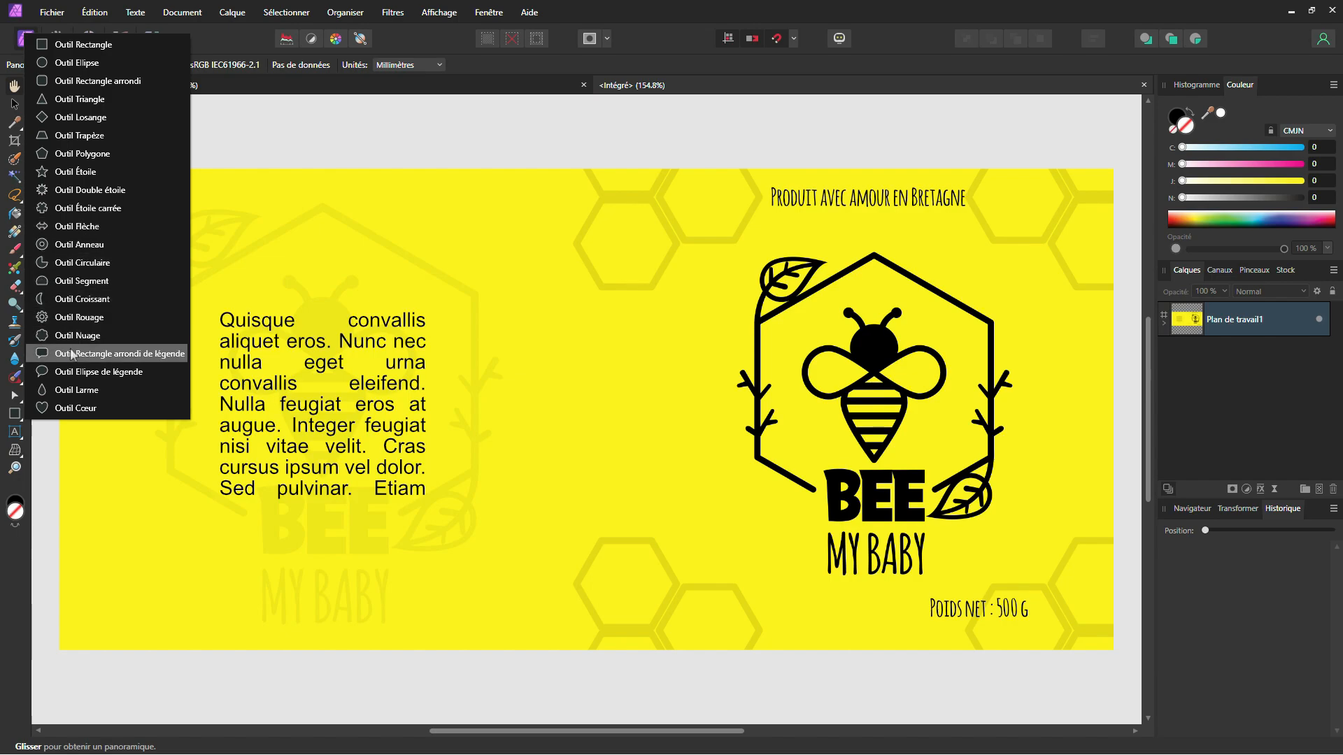
{"action": "left_click", "coordinate": [77, 153]}
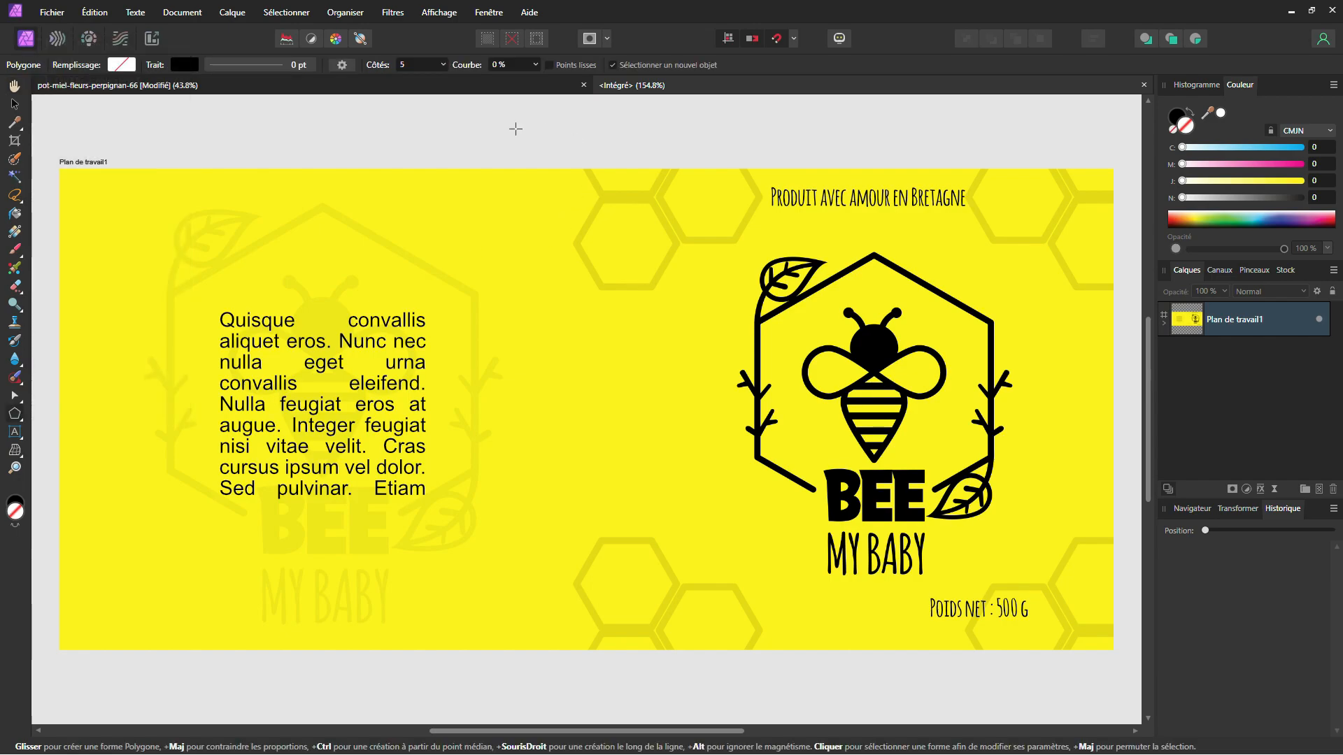
{"action": "left_click", "coordinate": [413, 64]}
{"action": "type", "text": "6"}
{"action": "key", "text": "Return"}
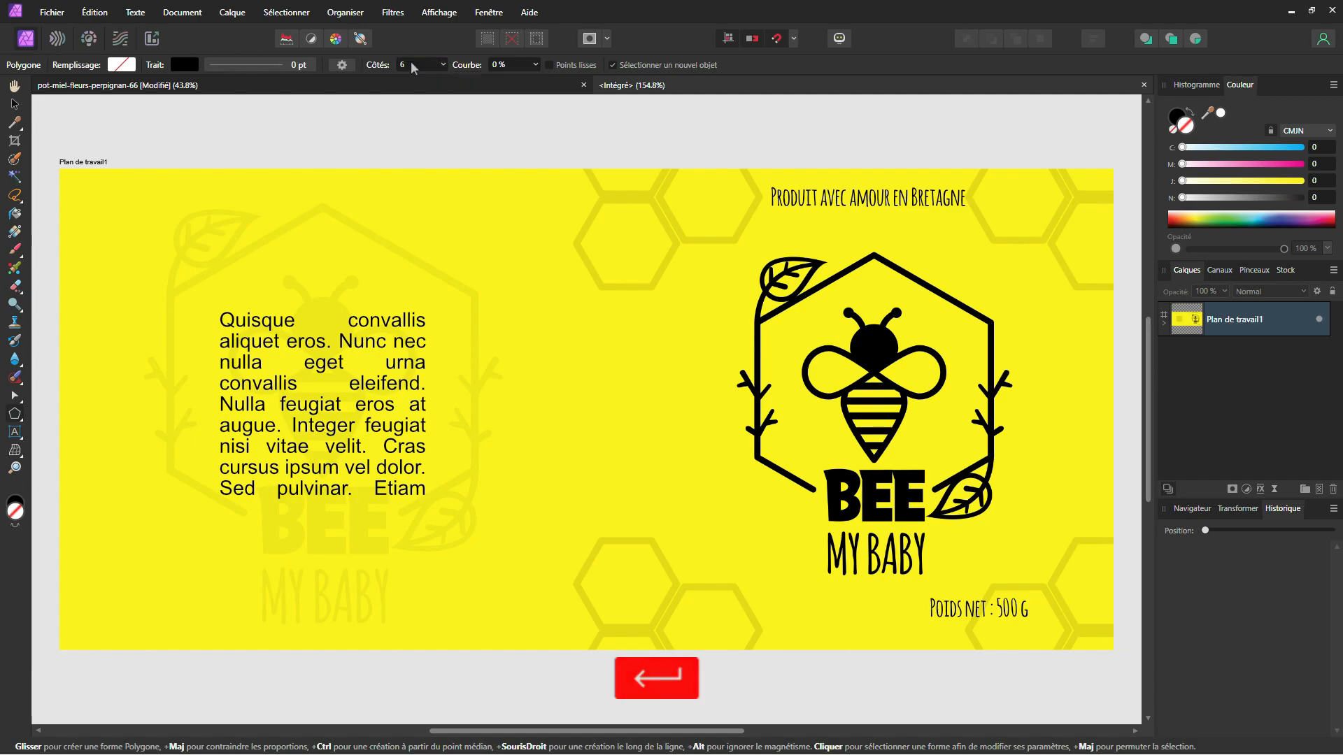
{"action": "left_click_drag", "start_coordinate": [688, 409], "coordinate": [719, 457]}
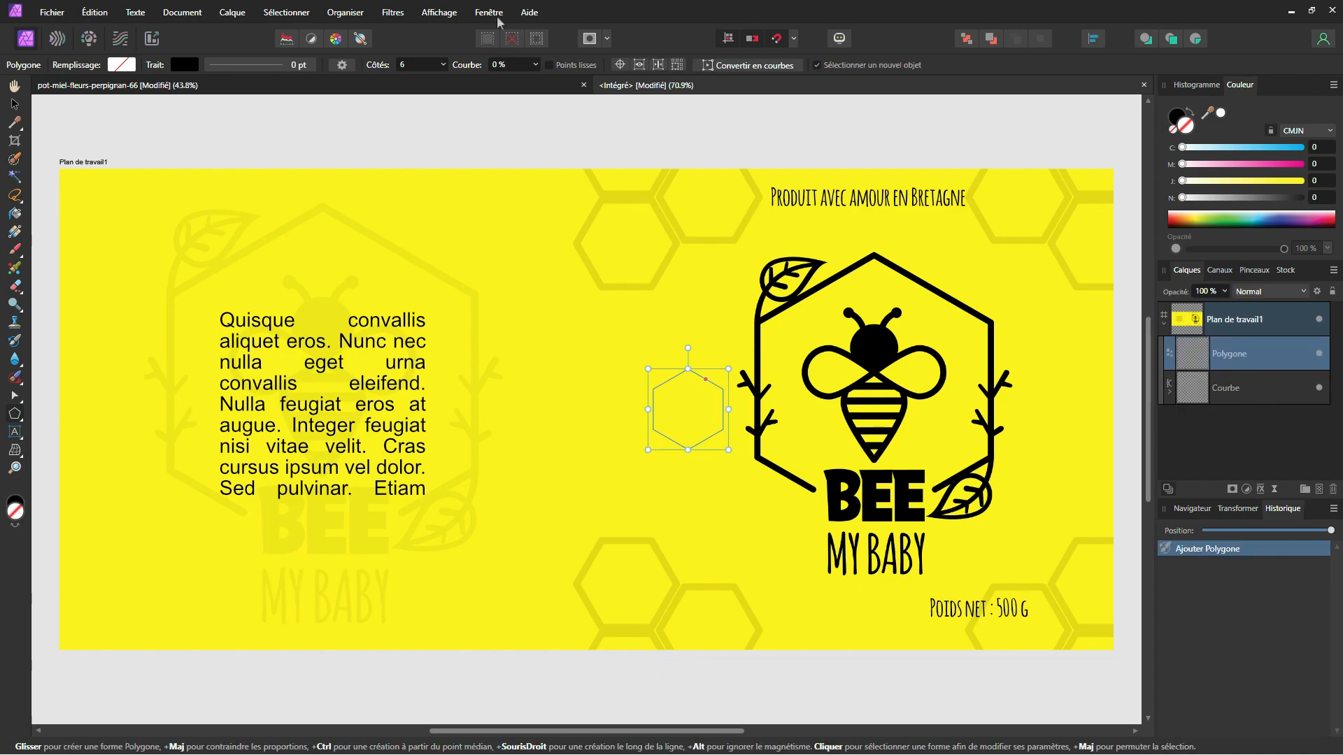
Set the small hexagon's stroke width to 2 pt
{"action": "left_click", "coordinate": [290, 65]}
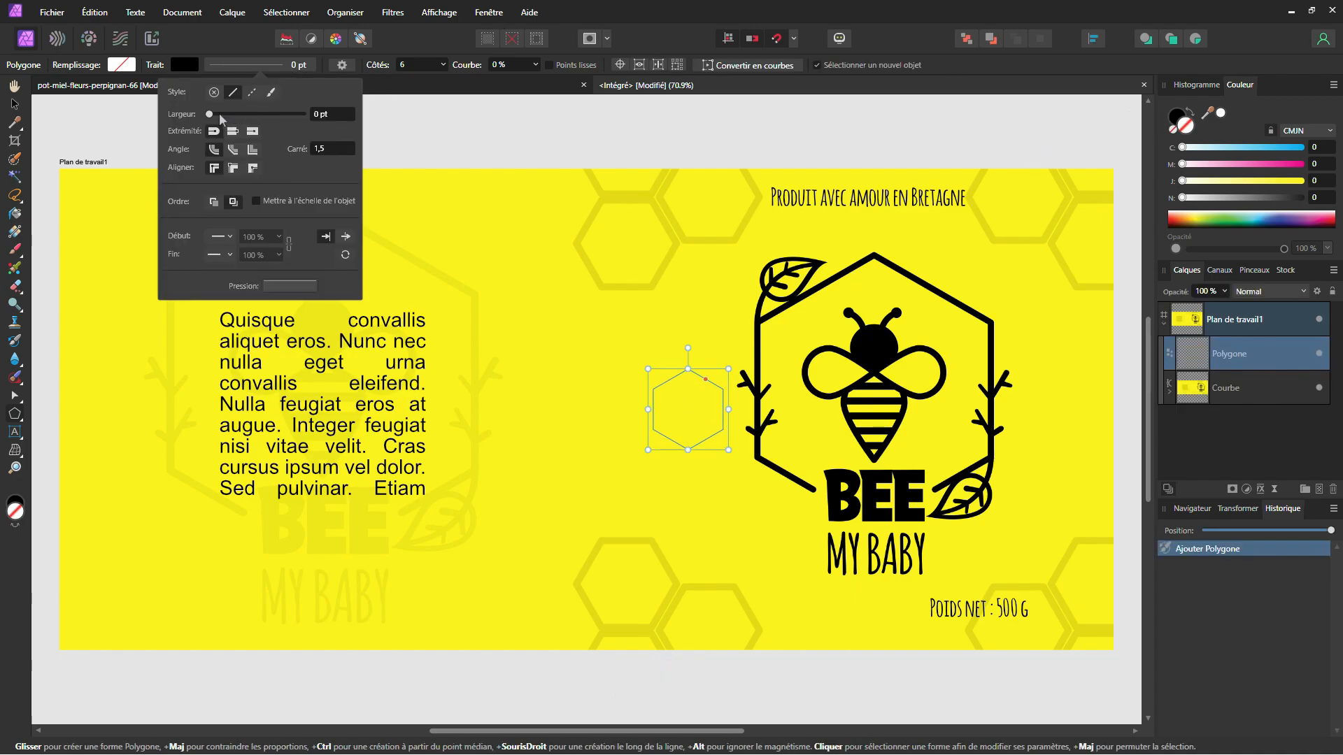
{"action": "left_click", "coordinate": [341, 116]}
{"action": "type", "text": "2"}
{"action": "key", "text": "Return"}
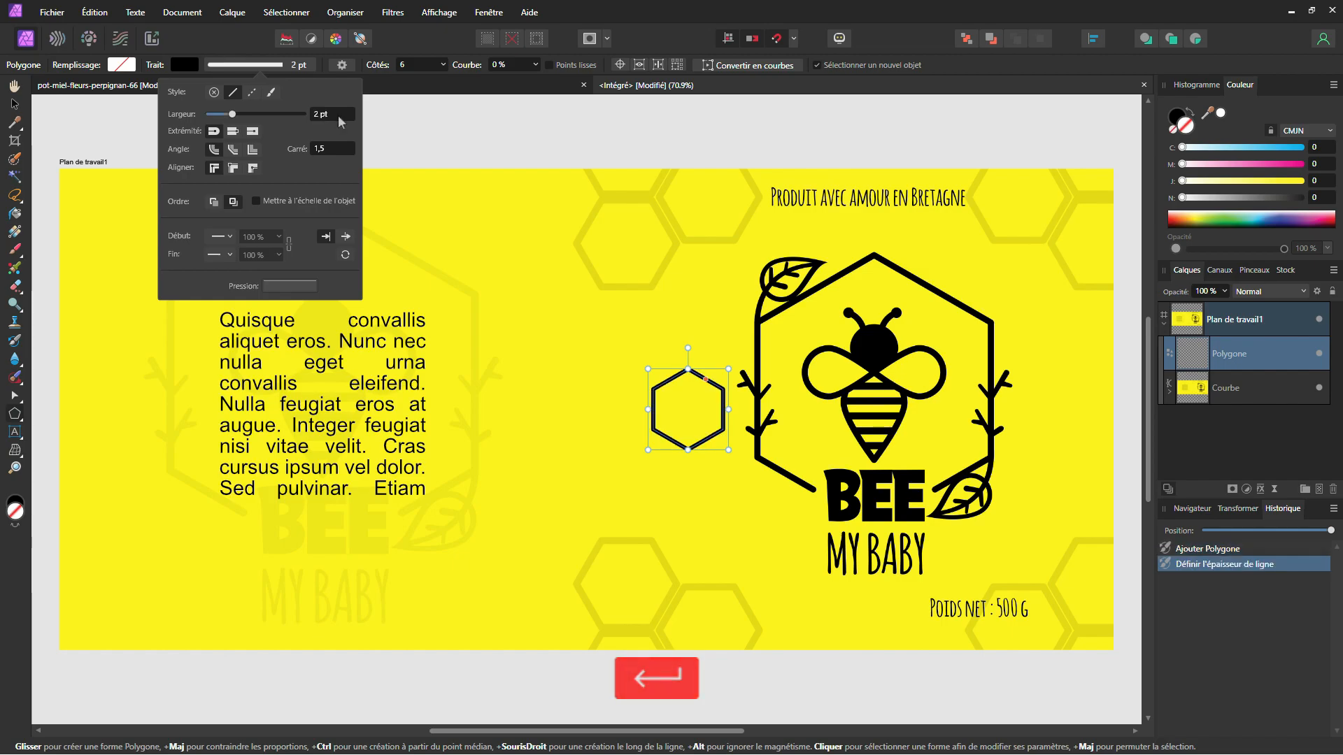
Move the small hexagon to the bee logo's lower-left corner and place a duplicate at its upper-right corner
{"action": "key", "text": "v"}
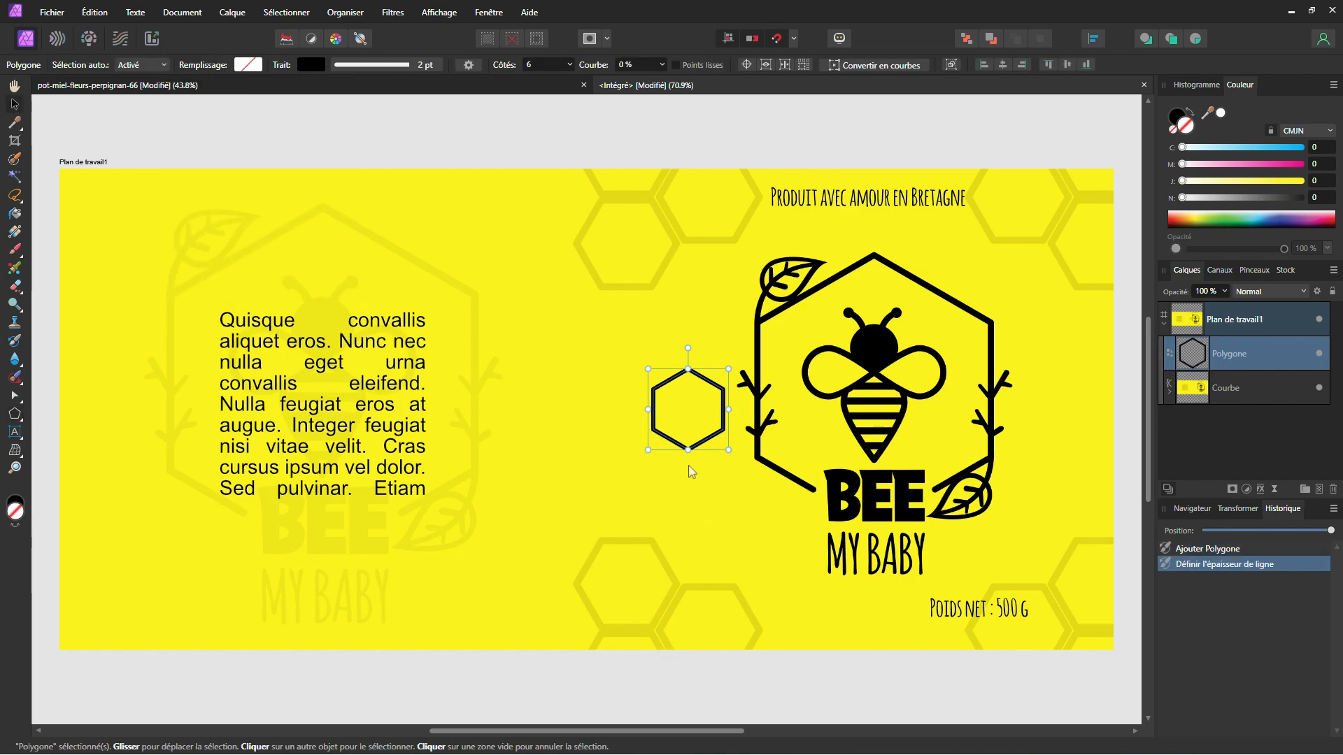
{"action": "left_click_drag", "start_coordinate": [703, 448], "coordinate": [1010, 308]}
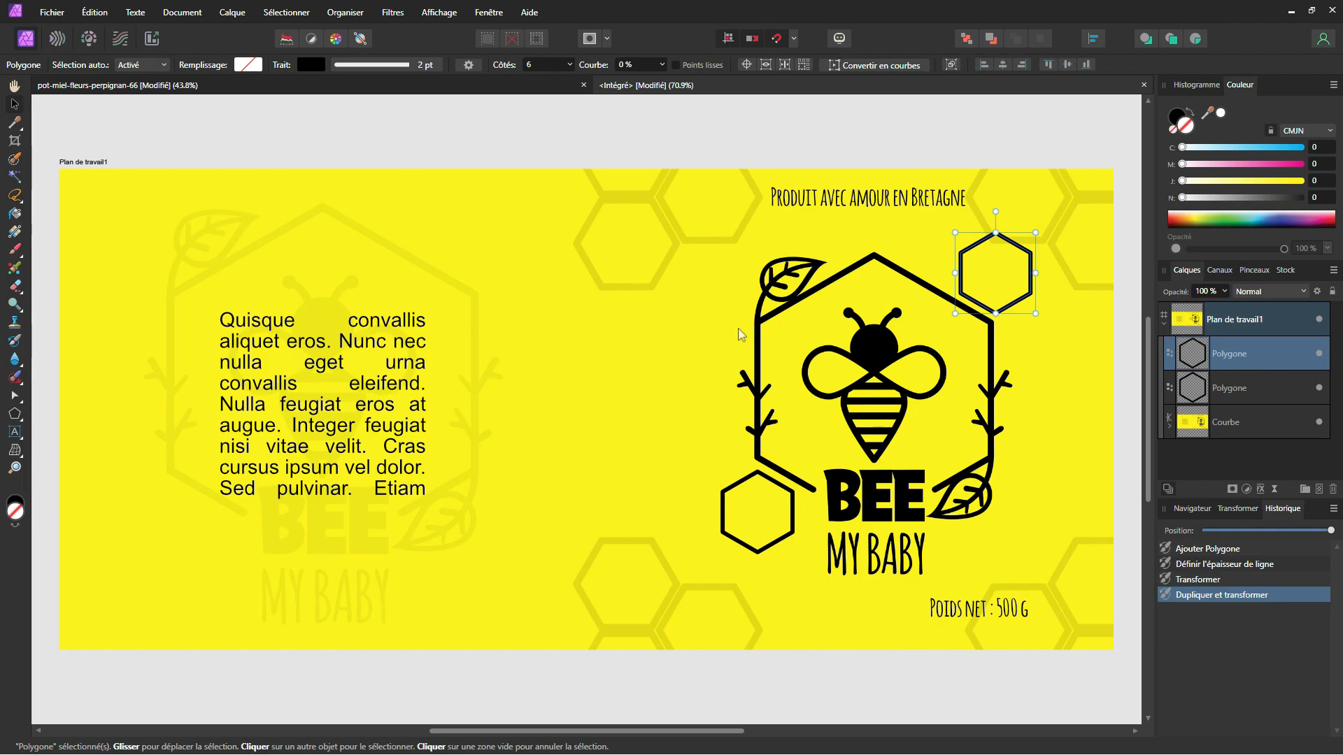
Close the embedded label document and review the updated label on the whole jar mockup
{"action": "key", "text": "ctrl+w"}
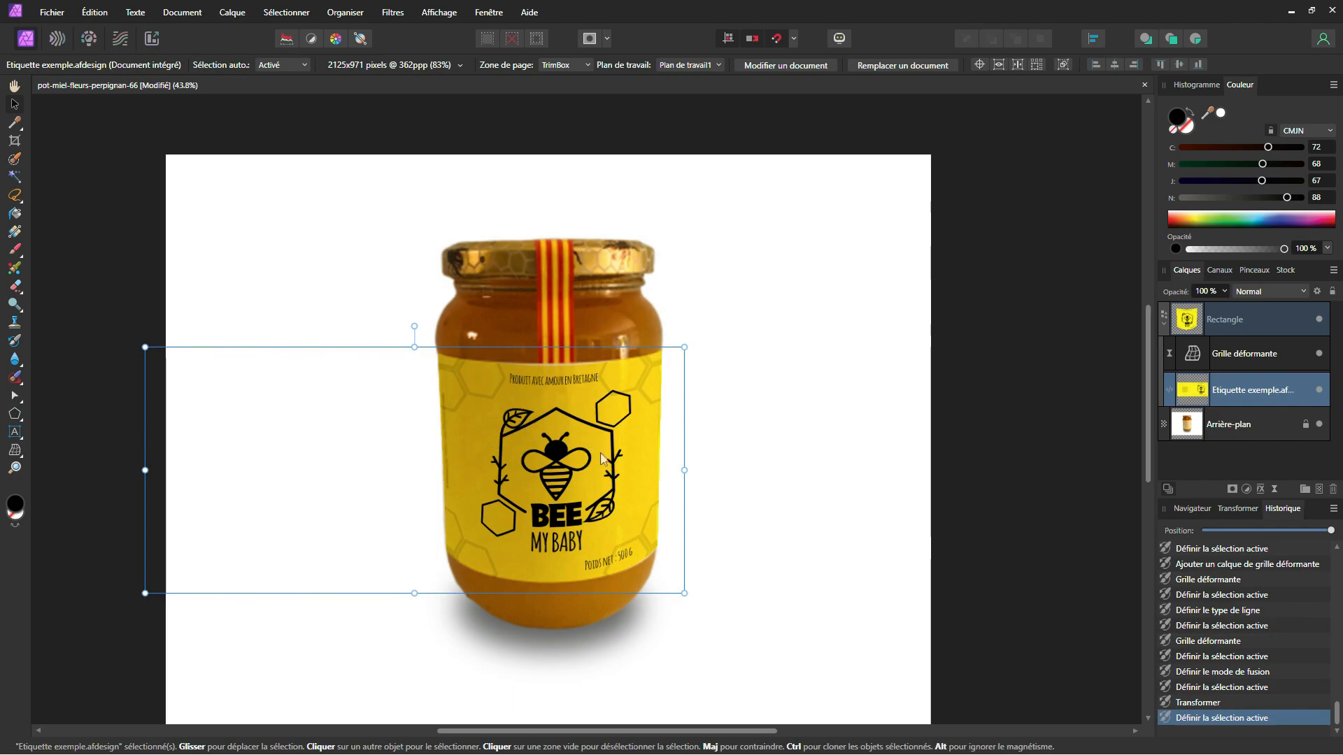
{"action": "left_click", "coordinate": [781, 422]}
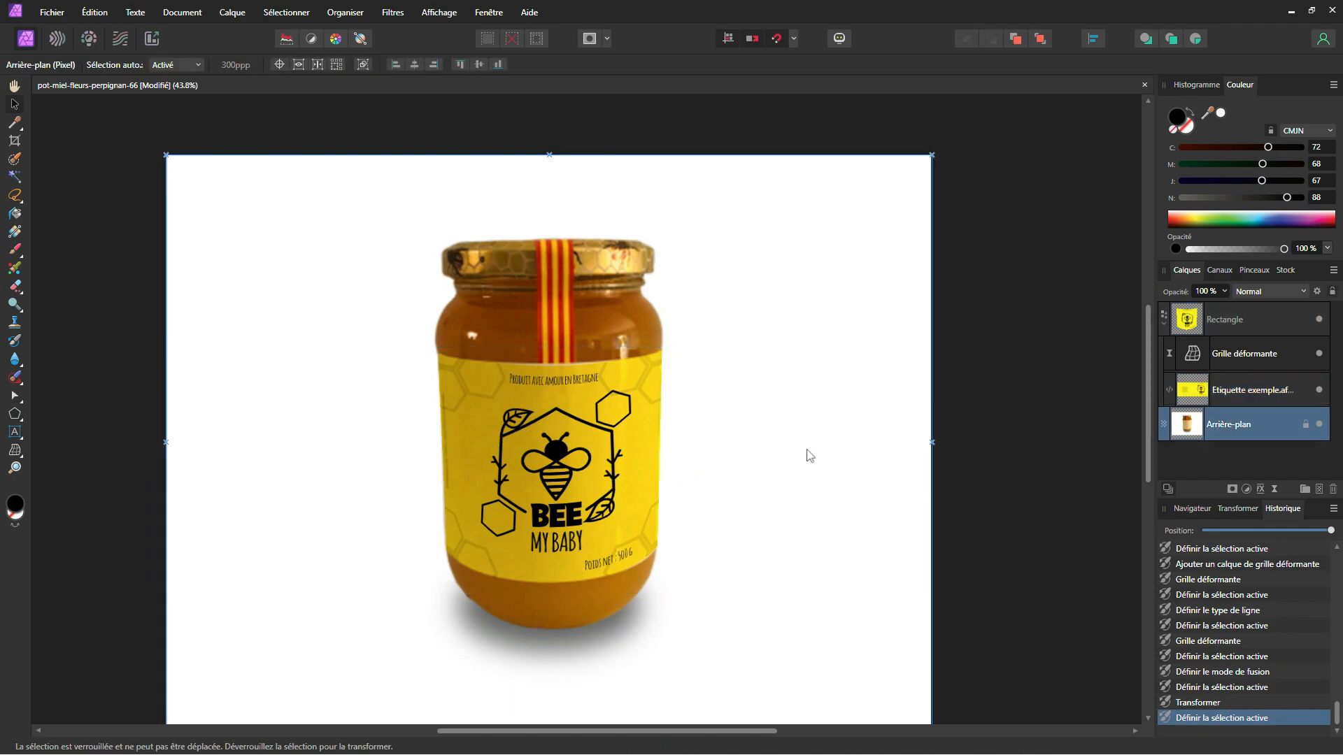
{"action": "scroll", "coordinate": [812, 467], "scroll_direction": "down", "scroll_amount": 3, "text": "ctrl"}
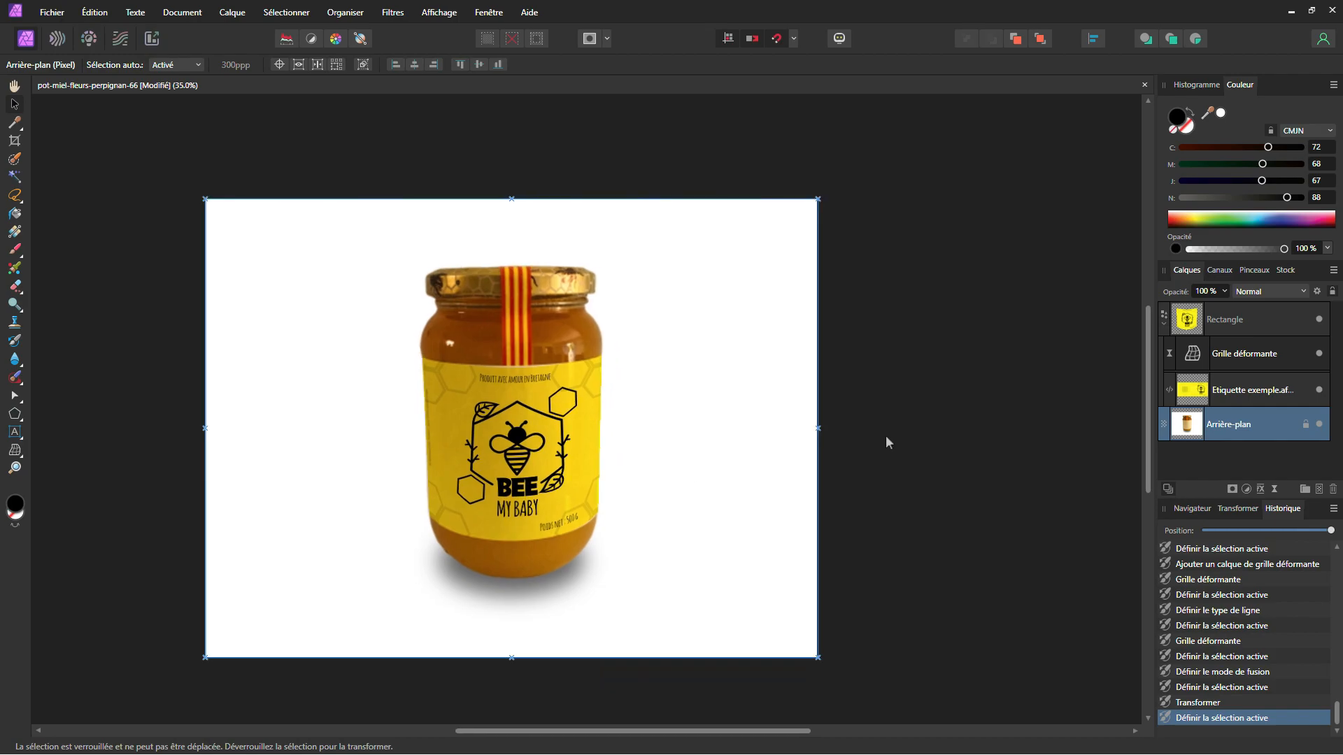
{"action": "scroll", "coordinate": [912, 461], "scroll_direction": "up", "scroll_amount": 1, "text": "ctrl"}
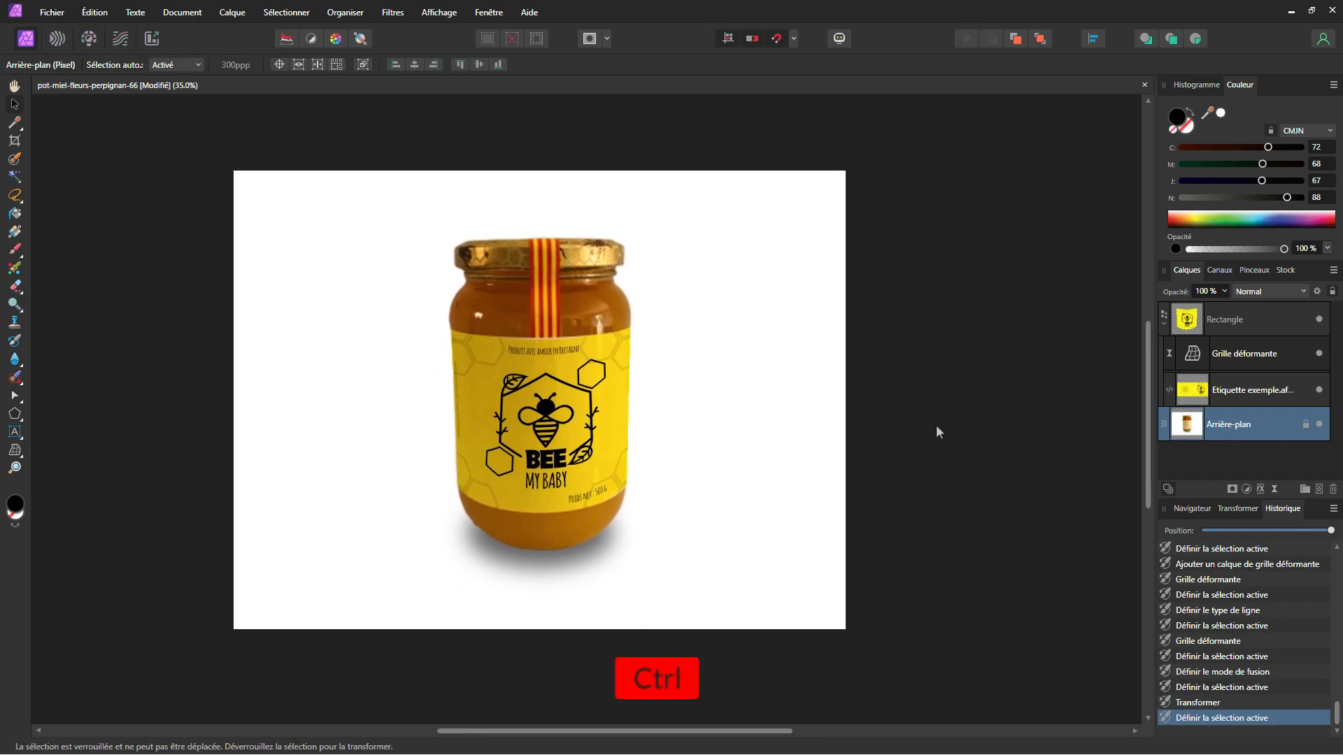
{"action": "left_click_drag", "start_coordinate": [931, 446], "coordinate": [1013, 458]}
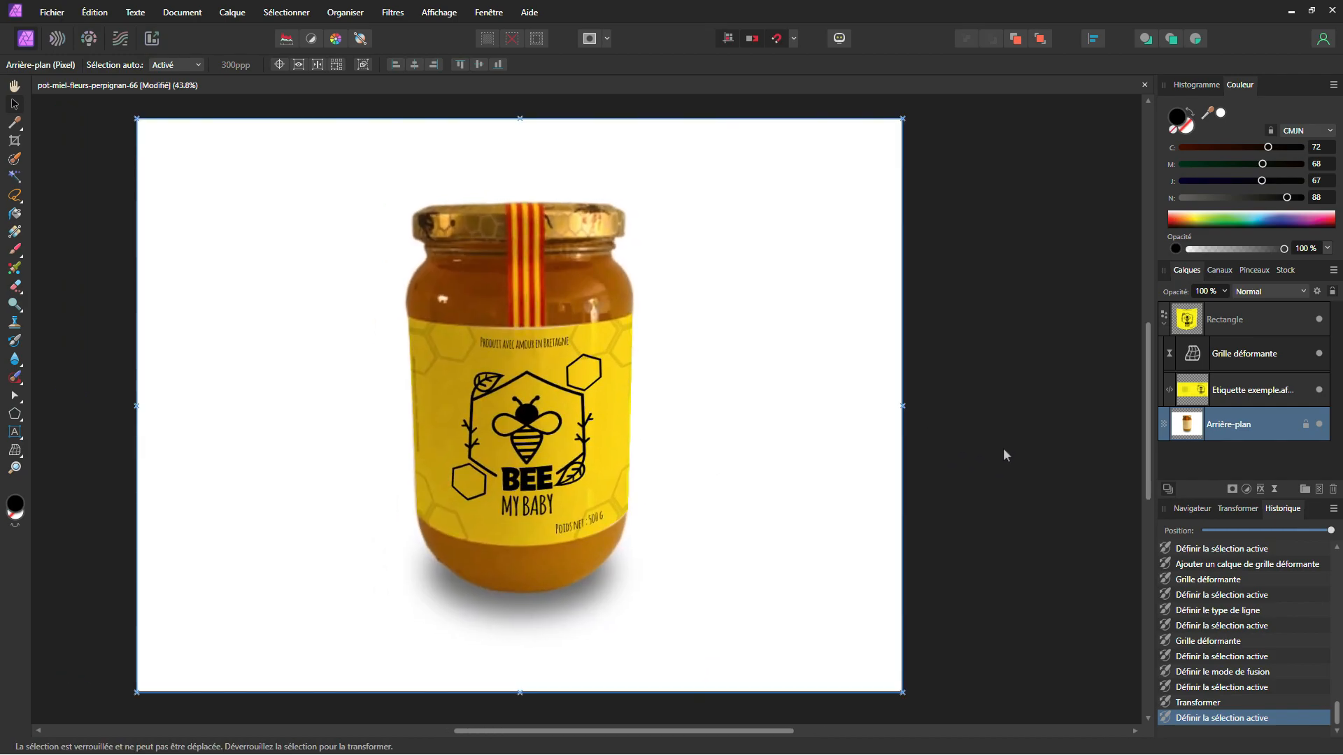